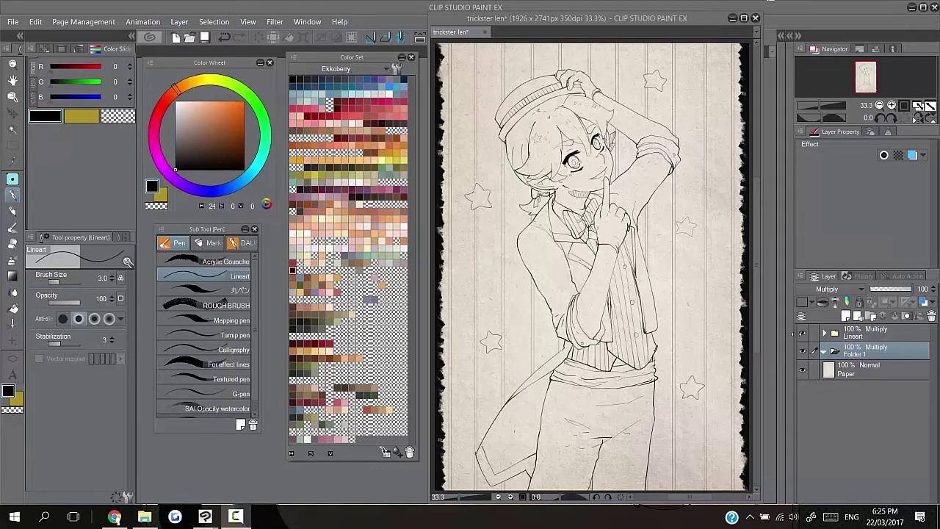
Hide the Lineart folder briefly and show it again to check what it contains
{"action": "left_click", "coordinate": [805, 331]}
{"action": "left_click", "coordinate": [805, 330]}
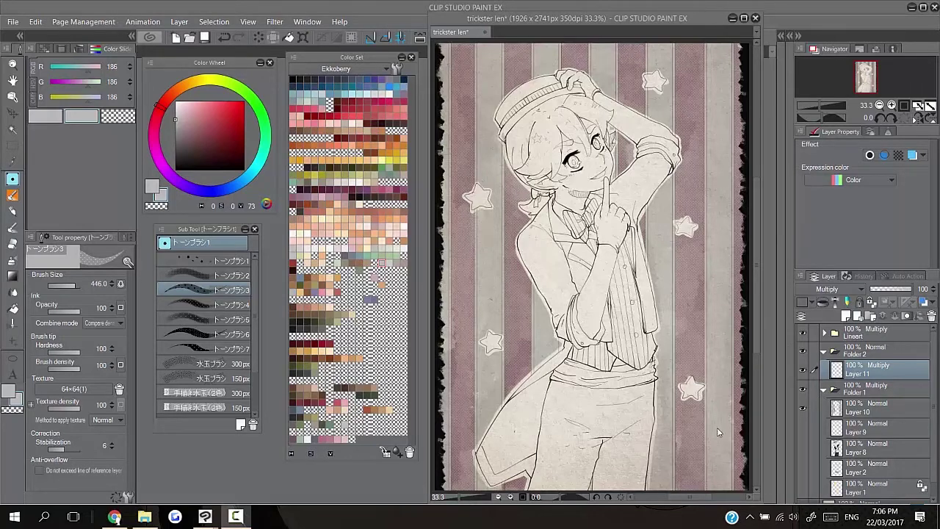
Show Layer 9 and Layer 8 in Folder 1 to view their colours, then hide Layers 10, 9 and 8
{"action": "left_click", "coordinate": [803, 427]}
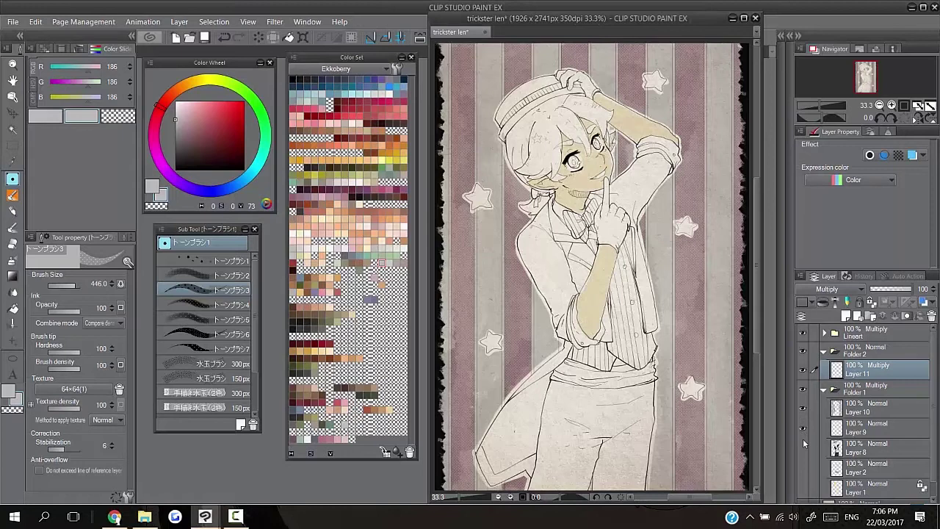
{"action": "left_click", "coordinate": [804, 444]}
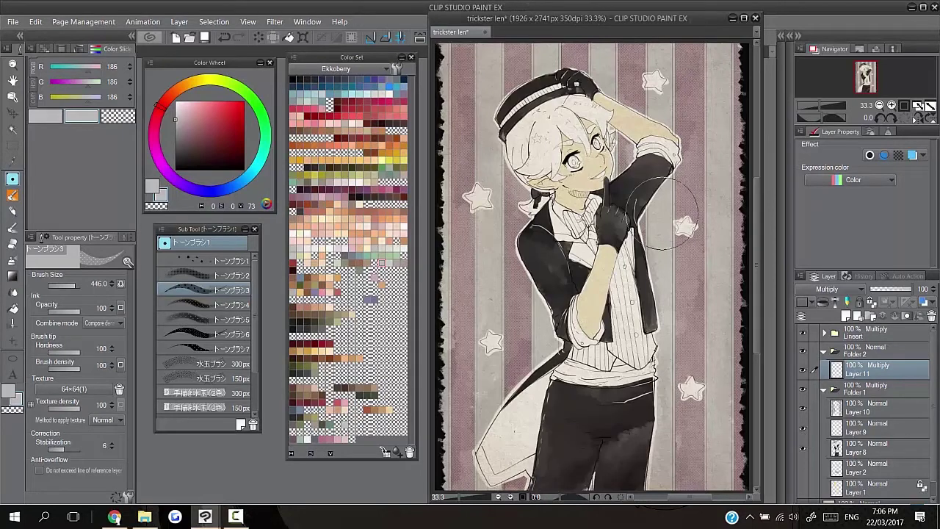
{"action": "left_click_drag", "start_coordinate": [805, 406], "coordinate": [805, 447]}
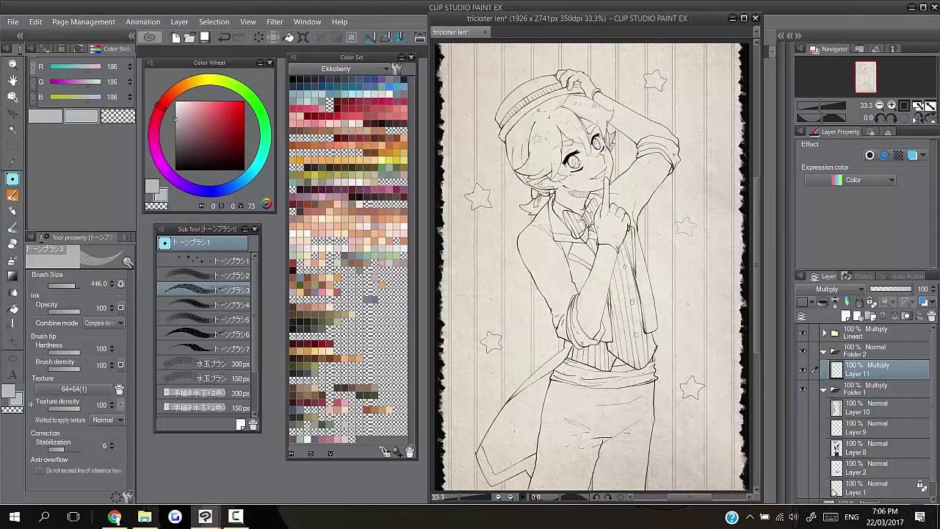
View Layer 1, Layer 2 and Layer 8 one at a time, then make all the colour layers in Folder 1 visible
{"action": "left_click", "coordinate": [804, 491]}
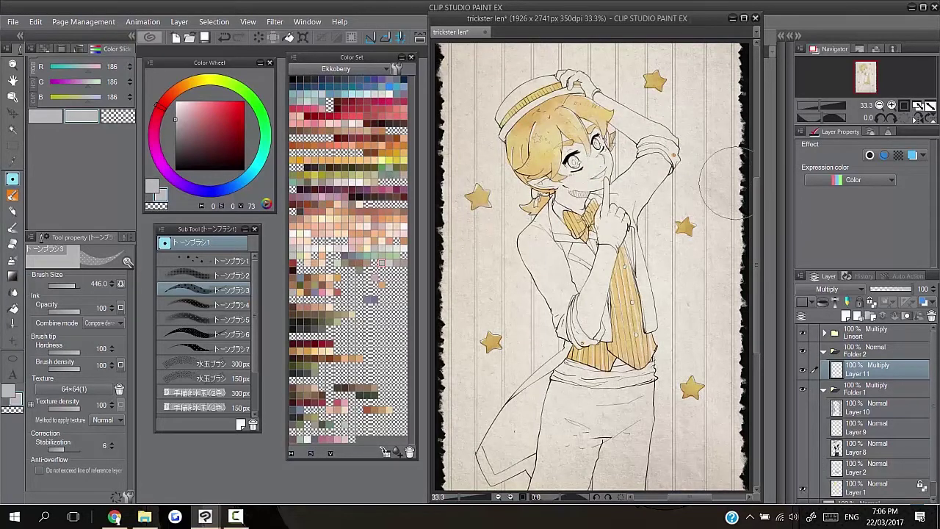
{"action": "left_click", "coordinate": [803, 490]}
{"action": "left_click", "coordinate": [803, 468]}
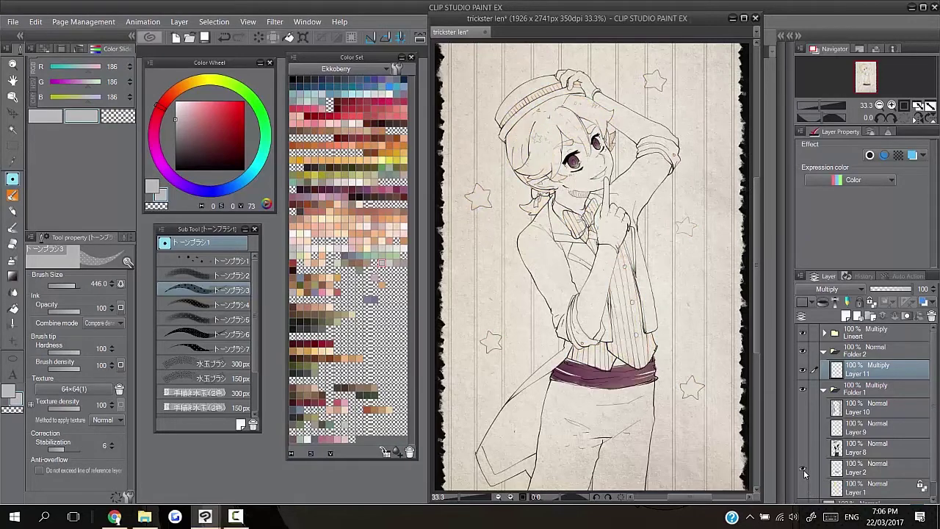
{"action": "left_click", "coordinate": [804, 468]}
{"action": "left_click", "coordinate": [802, 449]}
{"action": "left_click", "coordinate": [802, 449]}
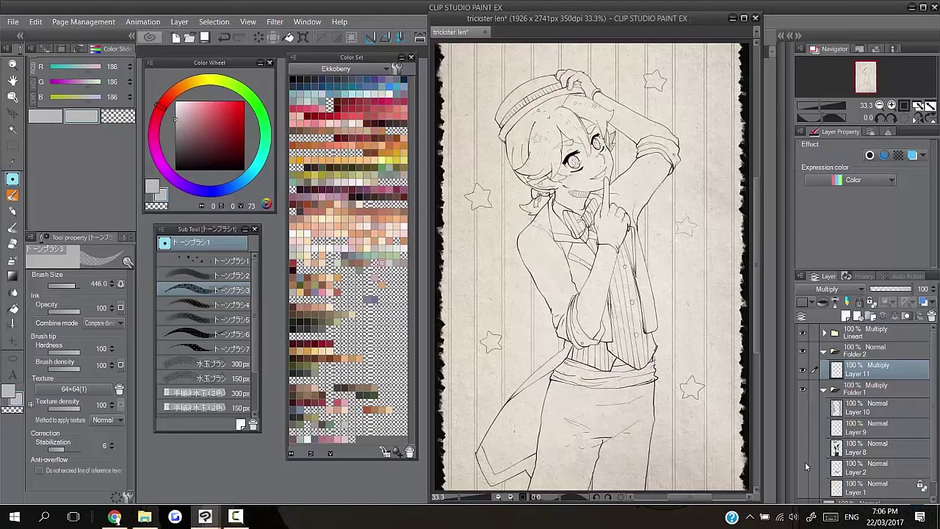
{"action": "left_click", "coordinate": [806, 411]}
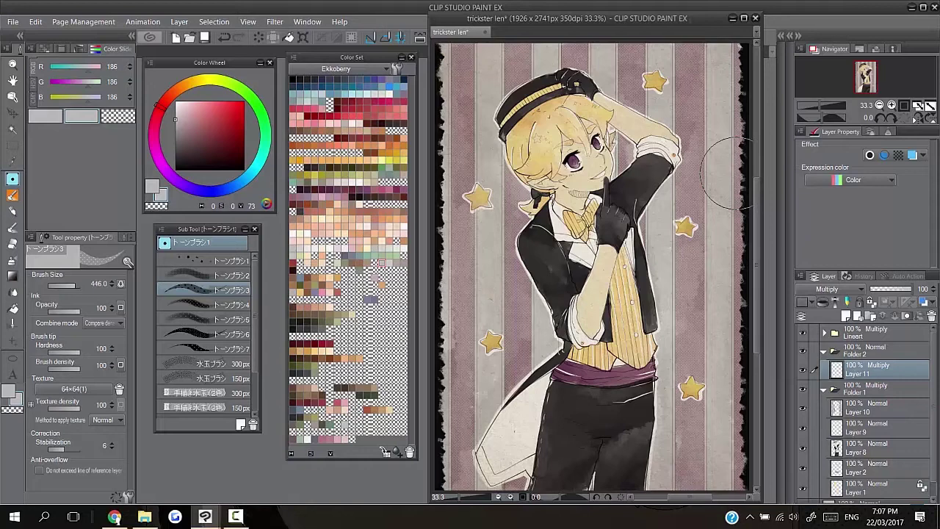
Set Folder 2's blending mode to Multiply and change the blending mode of Layer 11 inside it
{"action": "left_click", "coordinate": [861, 348]}
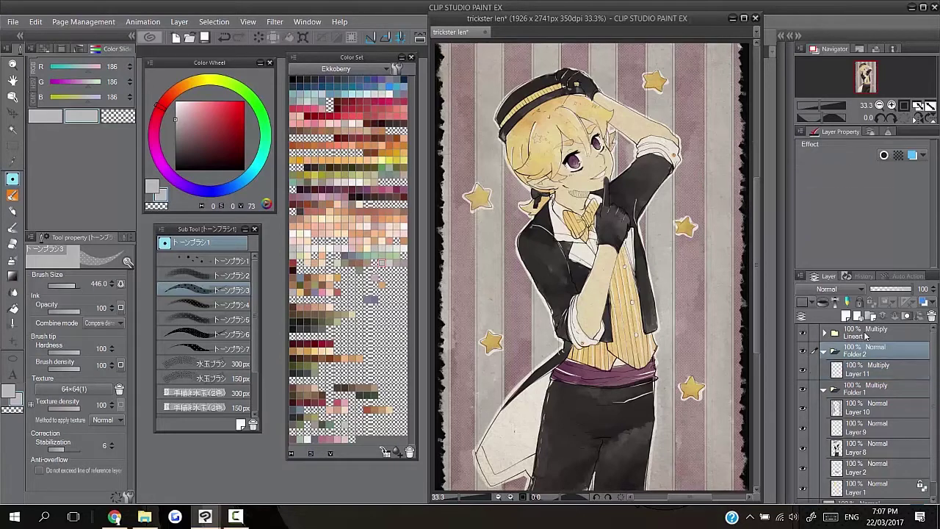
{"action": "left_click", "coordinate": [847, 291]}
{"action": "left_click", "coordinate": [844, 321]}
{"action": "left_click", "coordinate": [867, 369]}
{"action": "left_click", "coordinate": [844, 289]}
{"action": "left_click", "coordinate": [845, 299]}
{"action": "left_click", "coordinate": [13, 195]}
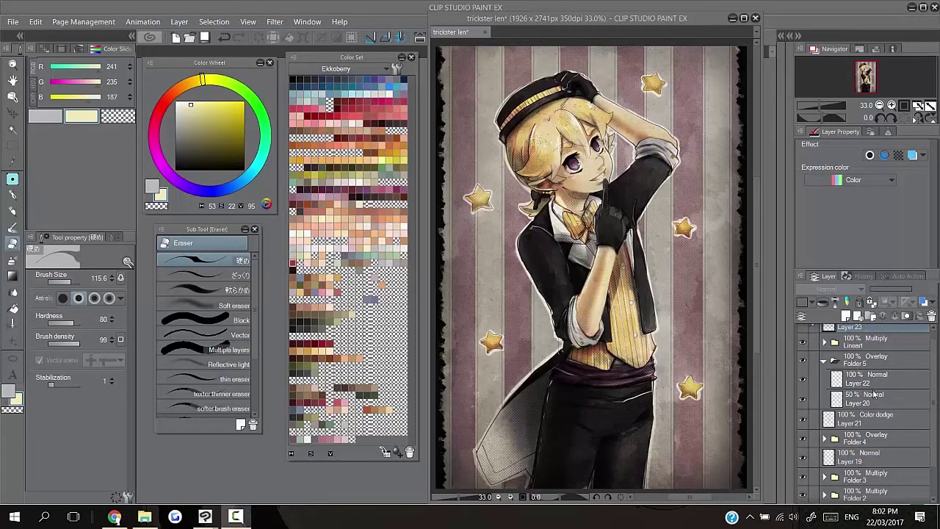
Toggle the visibility of the Overlay folder, Folder 5, to compare the artwork with and without it
{"action": "left_click", "coordinate": [859, 361]}
{"action": "left_click", "coordinate": [804, 361]}
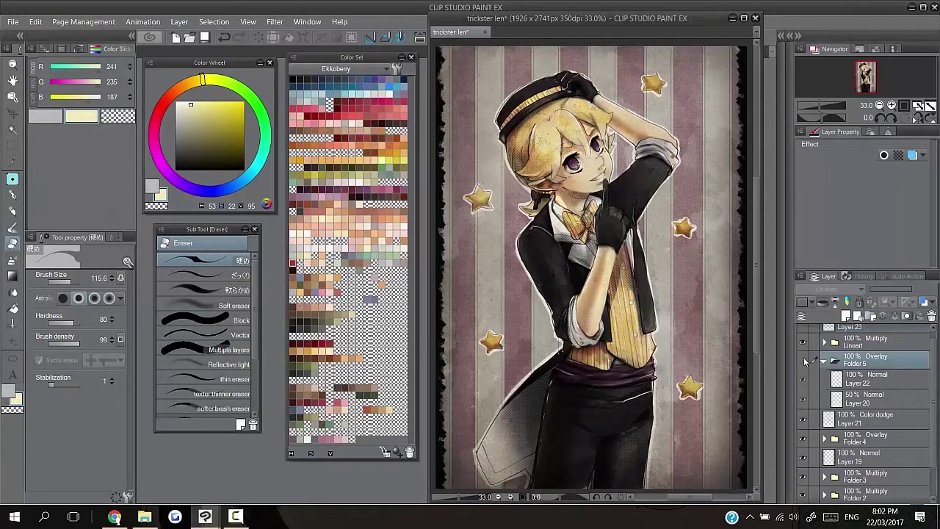
{"action": "left_click", "coordinate": [803, 360]}
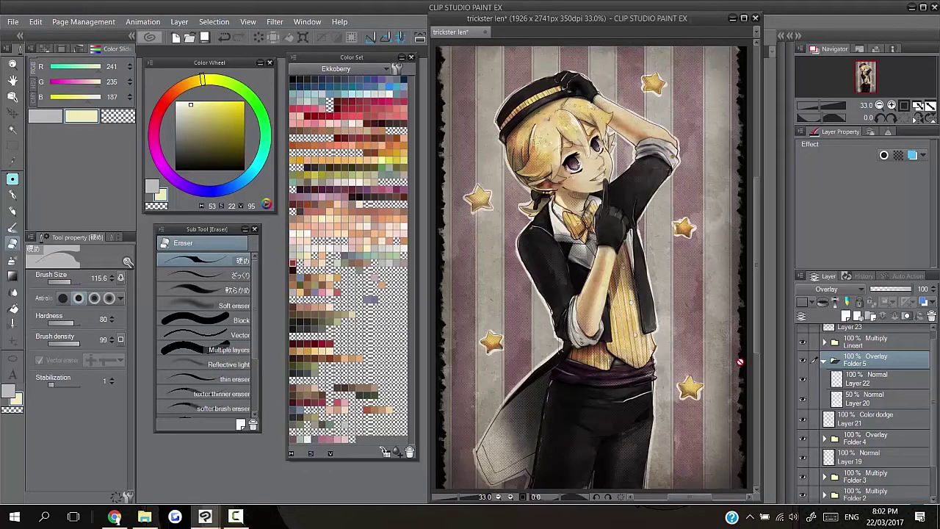
{"action": "scroll", "coordinate": [878, 383], "scroll_direction": "up", "scroll_amount": 1}
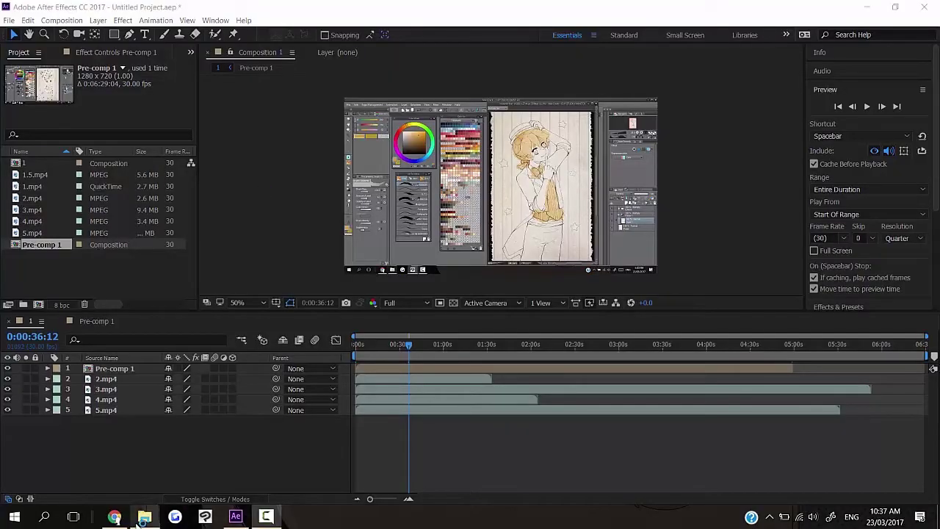
Switch to File Explorer to look over the clips in the Recordings folder, then return to the After Effects project
{"action": "left_click", "coordinate": [144, 518]}
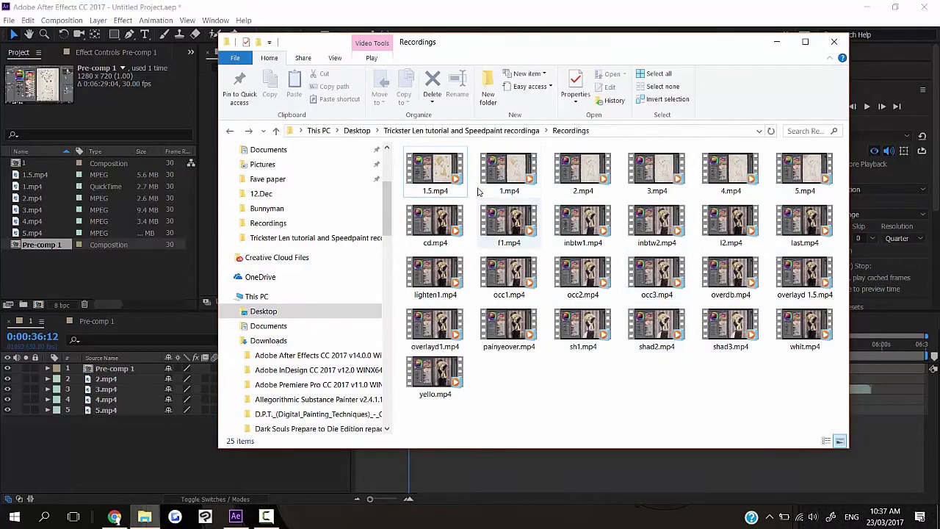
{"action": "left_click_drag", "start_coordinate": [459, 42], "coordinate": [555, 102]}
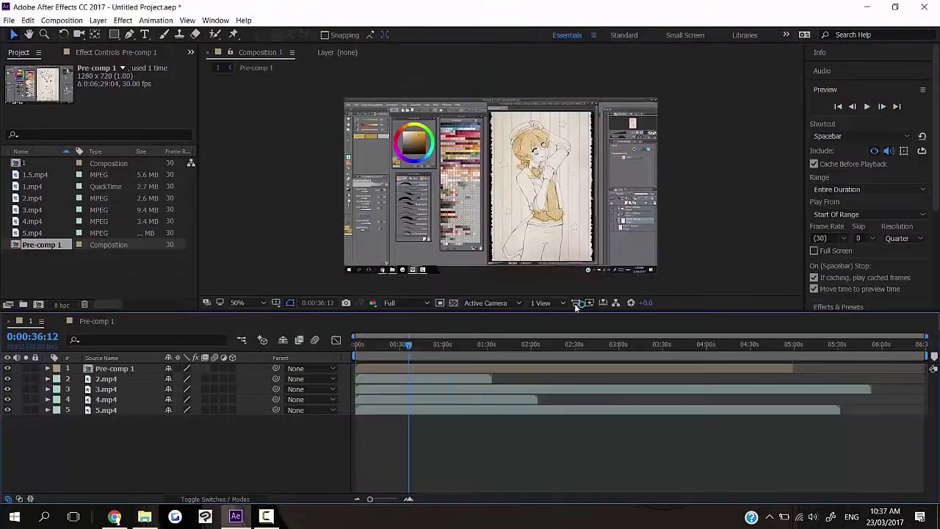
{"action": "left_click", "coordinate": [872, 101]}
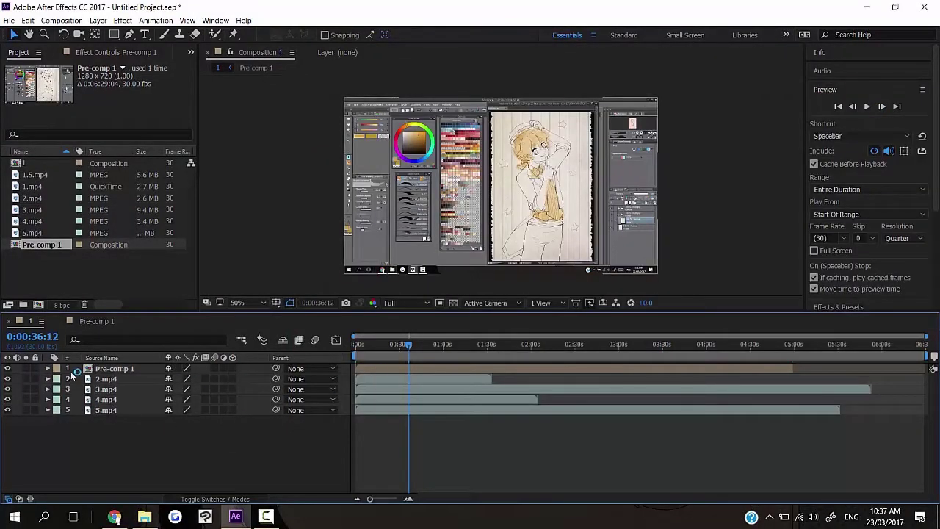
Open Pre-comp 1 and scrub through its 1.mp4 and 1.5.mp4 clips to review the footage
{"action": "double_click", "coordinate": [120, 369]}
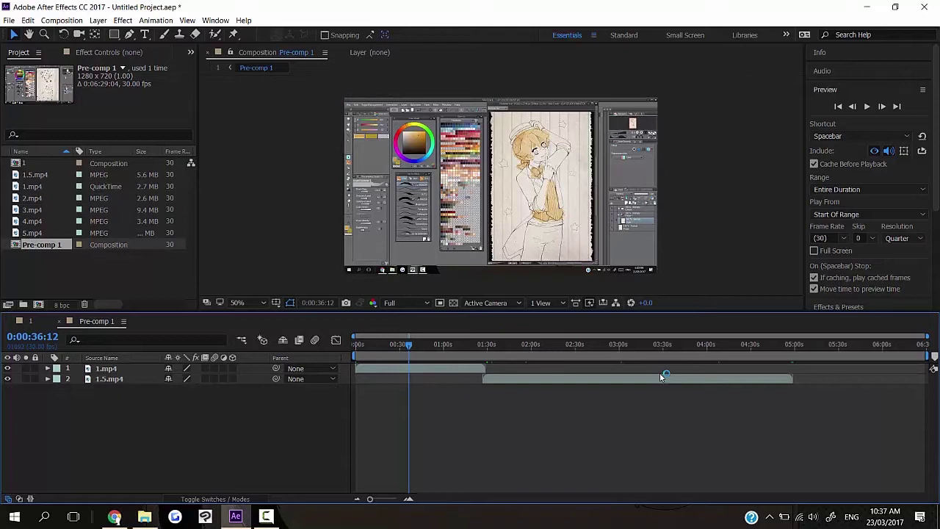
{"action": "left_click", "coordinate": [503, 345]}
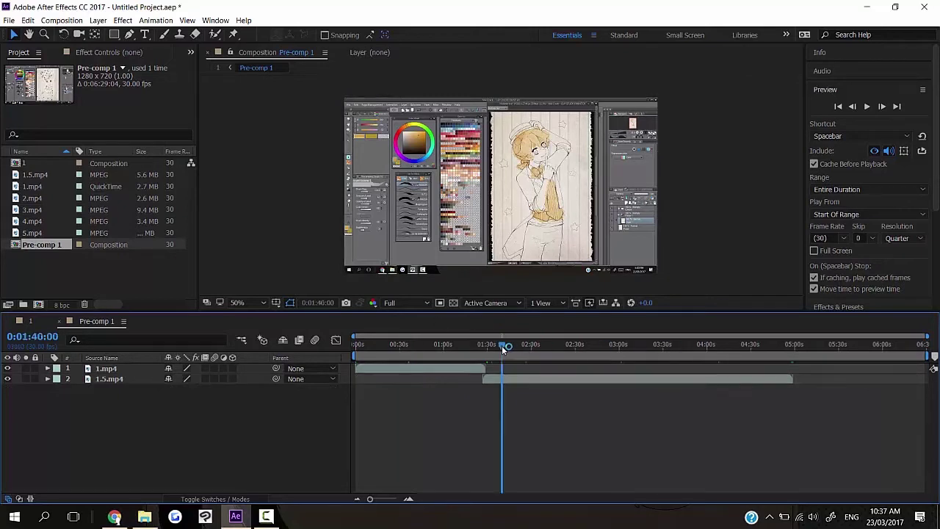
{"action": "left_click_drag", "start_coordinate": [398, 346], "coordinate": [777, 353]}
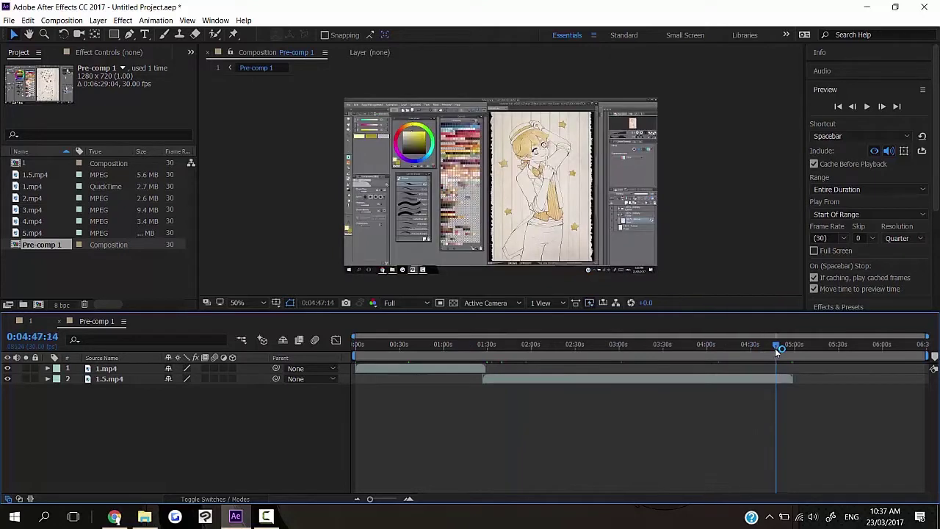
Return to composition 1 and toggle Pre-comp 1's visibility to compare it with the clips beneath
{"action": "left_click", "coordinate": [40, 327]}
{"action": "left_click", "coordinate": [8, 368]}
{"action": "left_click", "coordinate": [8, 368]}
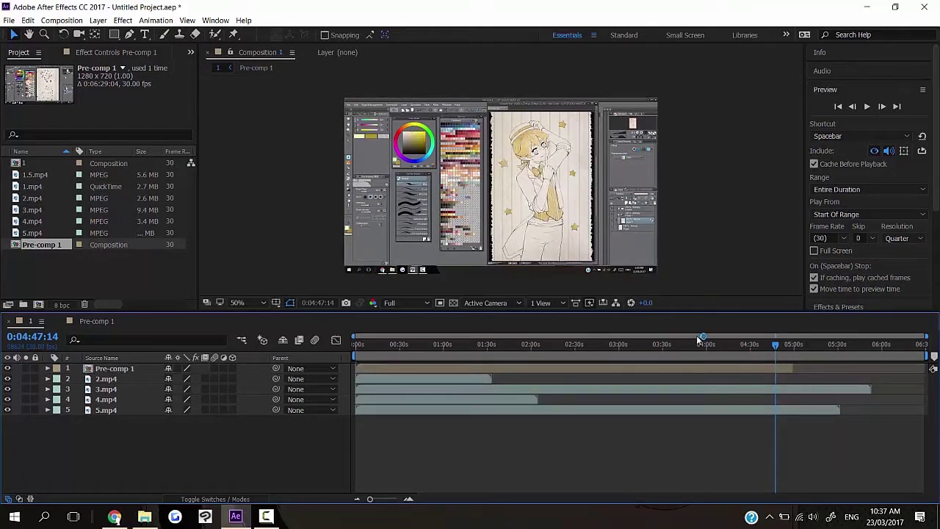
Set the blending mode of the 2.mp4 layer to Darken
{"action": "left_click", "coordinate": [561, 368]}
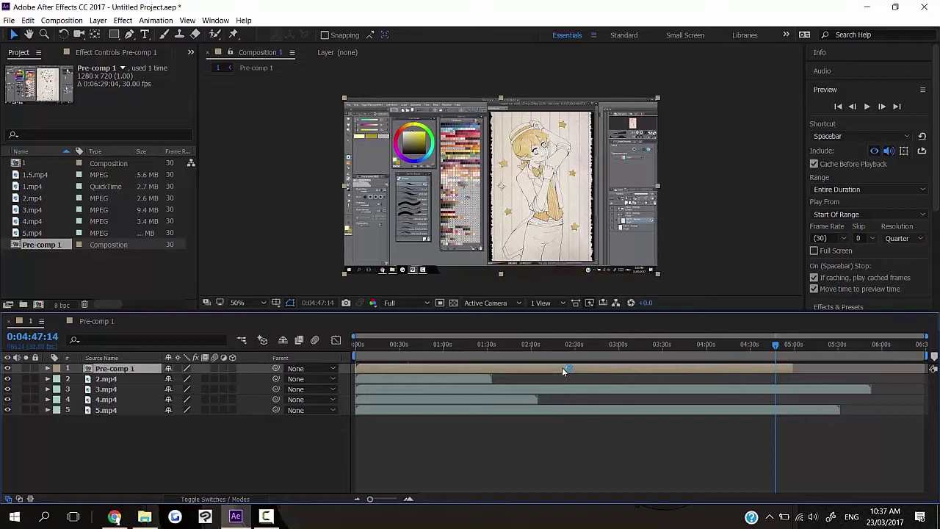
{"action": "right_click", "coordinate": [518, 370]}
{"action": "right_click", "coordinate": [508, 373]}
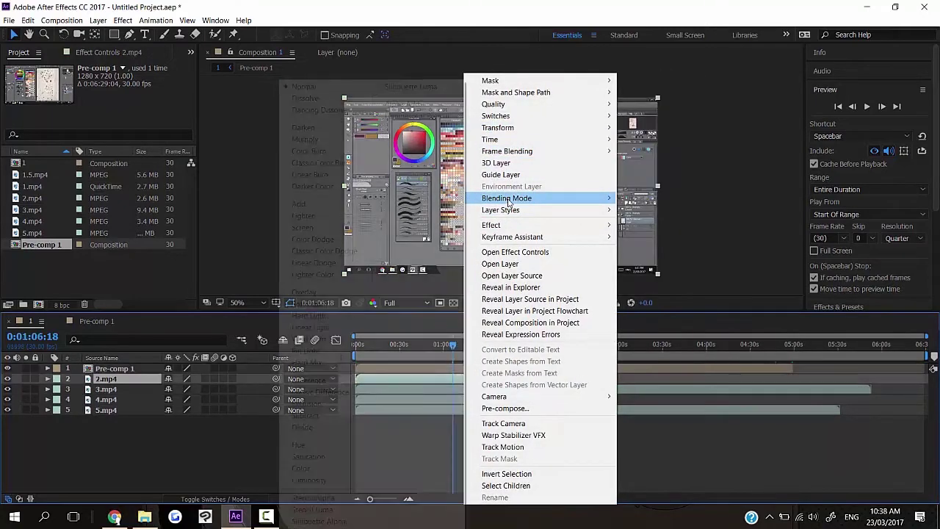
{"action": "mouse_move", "coordinate": [514, 198]}
{"action": "left_click", "coordinate": [322, 130]}
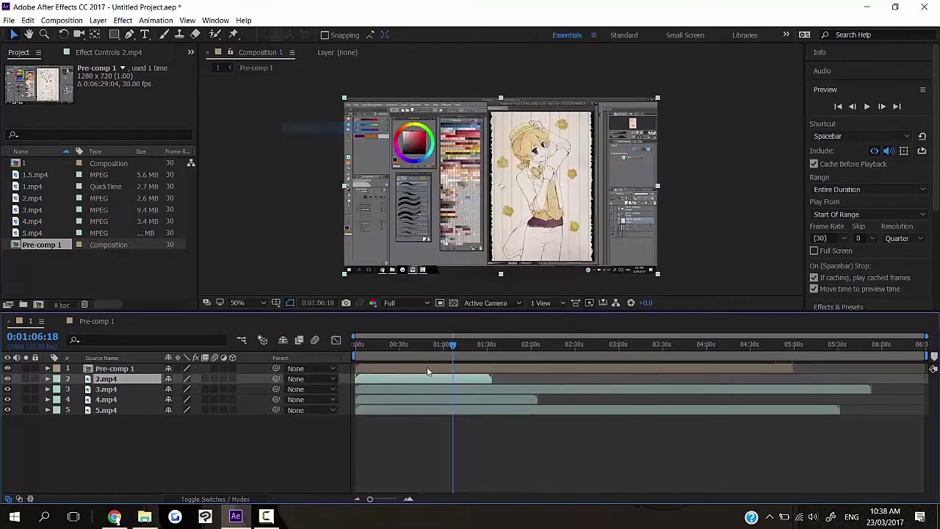
Set the blending mode of all five layers to Darken and check the combined picture at other points in the timeline
{"action": "left_click", "coordinate": [135, 409]}
{"action": "left_click", "coordinate": [137, 370]}
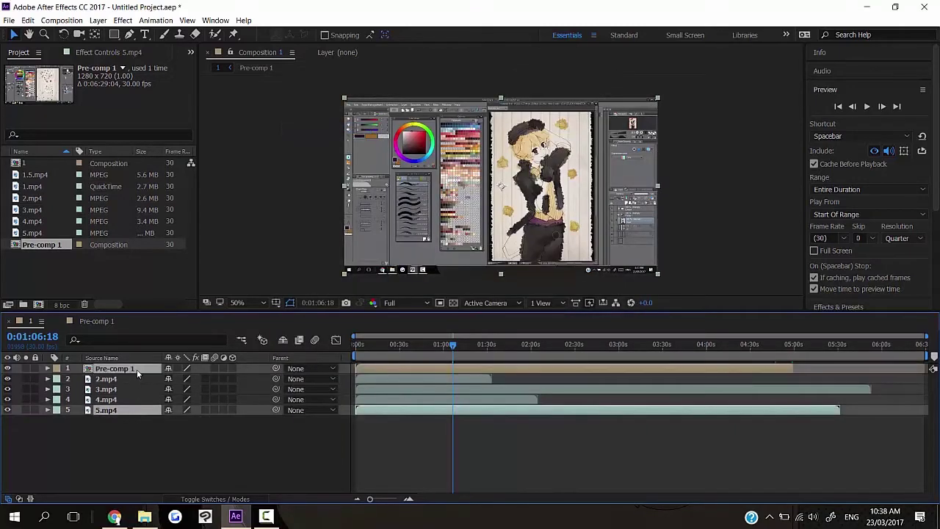
{"action": "key", "text": "ctrl+a"}
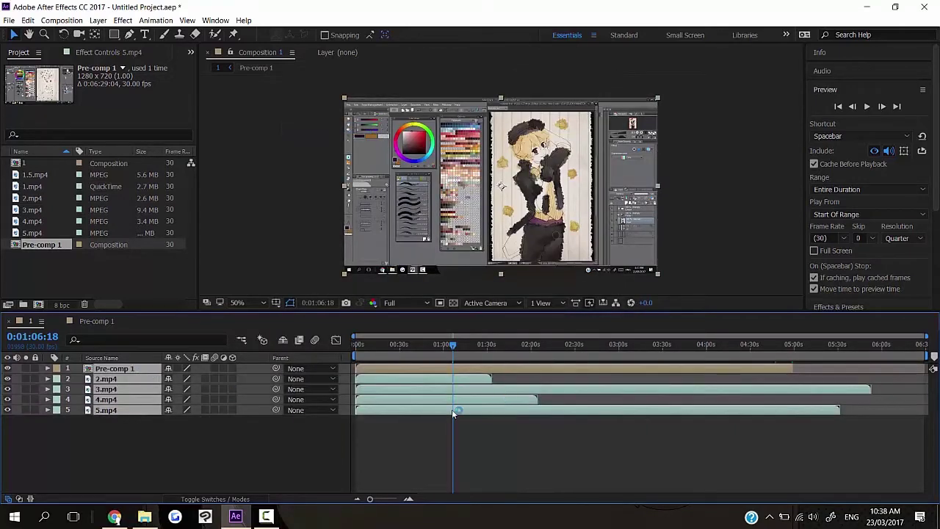
{"action": "right_click", "coordinate": [453, 410]}
{"action": "mouse_move", "coordinate": [502, 153]}
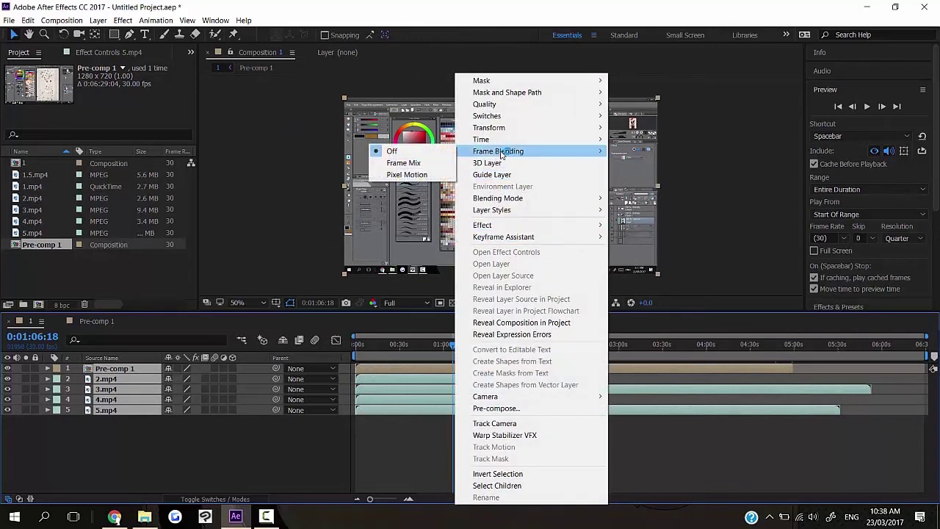
{"action": "mouse_move", "coordinate": [504, 199]}
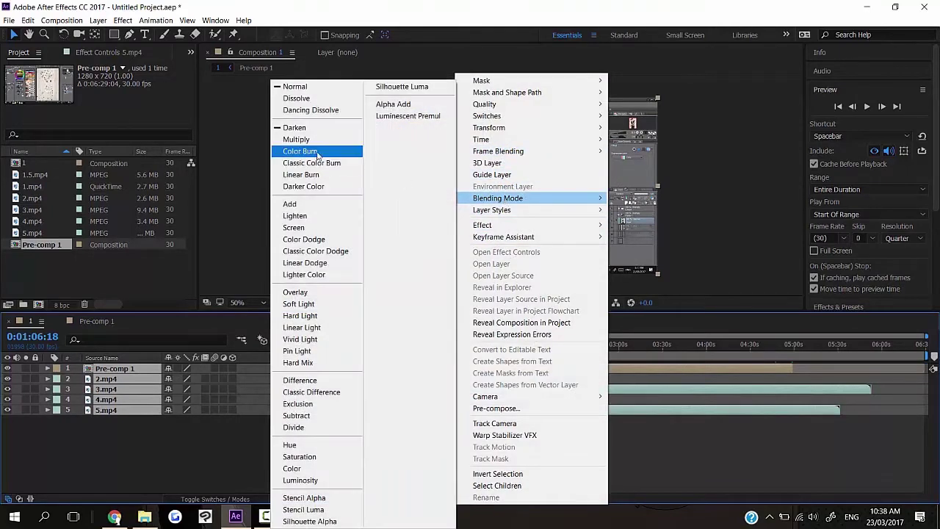
{"action": "left_click", "coordinate": [317, 153]}
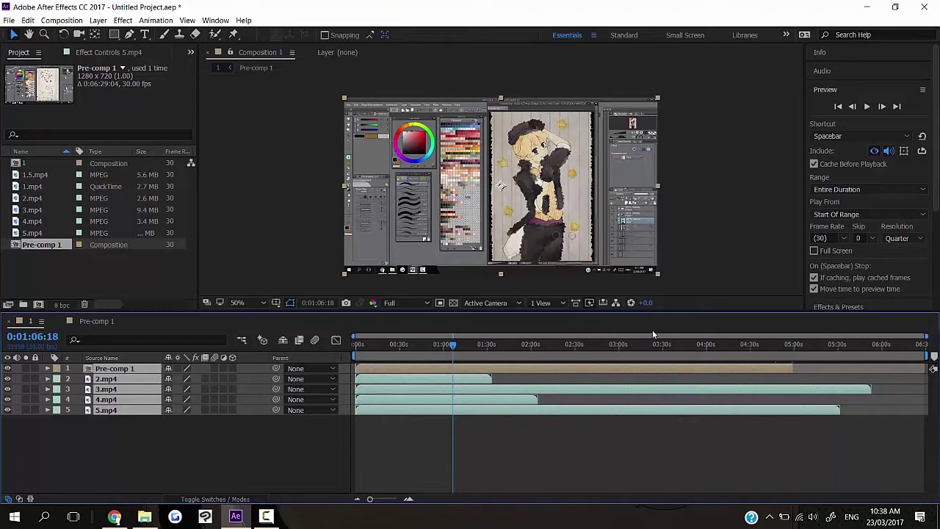
{"action": "left_click", "coordinate": [716, 343]}
{"action": "left_click", "coordinate": [410, 344]}
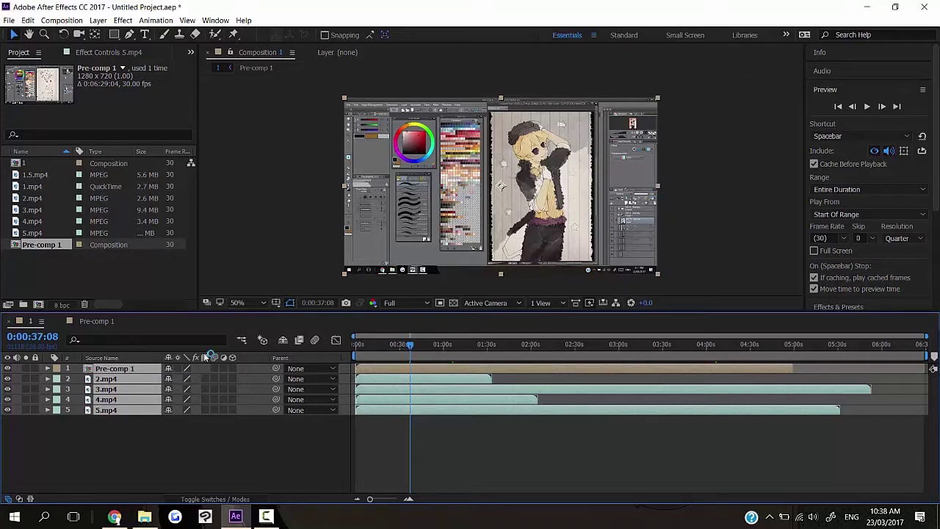
Enable Time Remapping on all five selected layers
{"action": "left_click", "coordinate": [98, 20]}
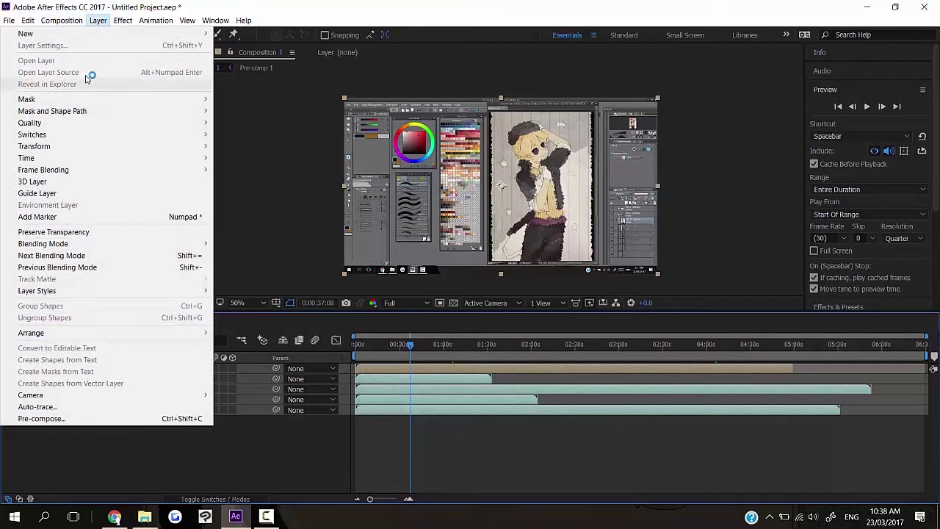
{"action": "mouse_move", "coordinate": [41, 160]}
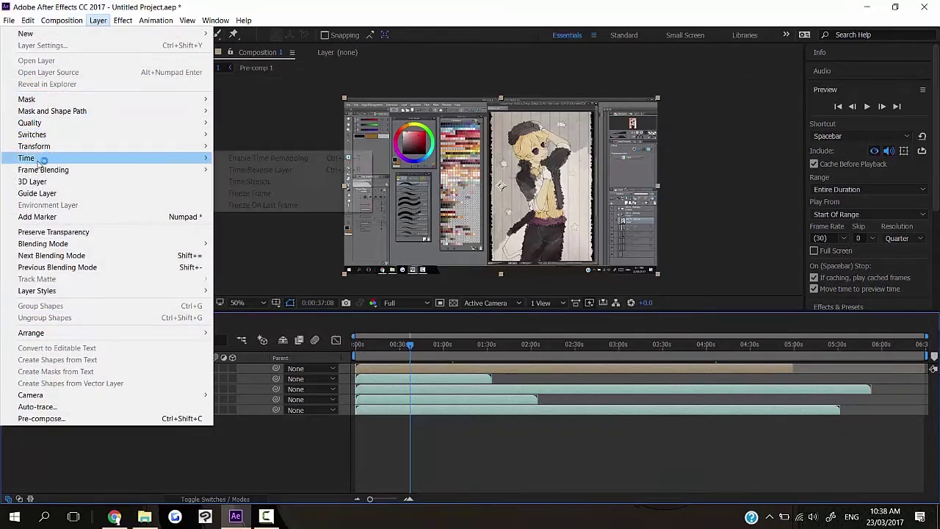
{"action": "left_click", "coordinate": [268, 158]}
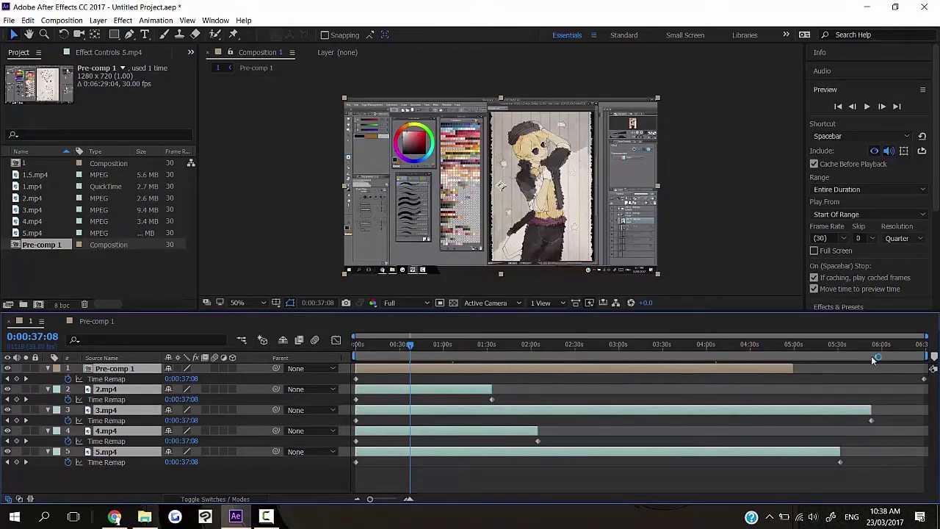
Move the end Time Remap keyframes of Pre-comp 1 and 3.mp4 earlier to line up with the end keyframe of 2.mp4
{"action": "left_click", "coordinate": [923, 383]}
{"action": "left_click", "coordinate": [924, 380]}
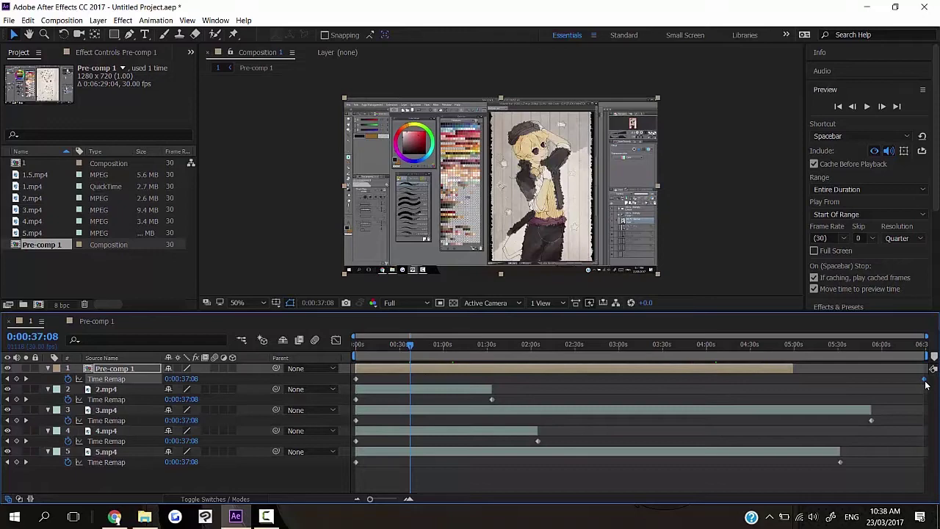
{"action": "left_click_drag", "start_coordinate": [916, 387], "coordinate": [761, 392]}
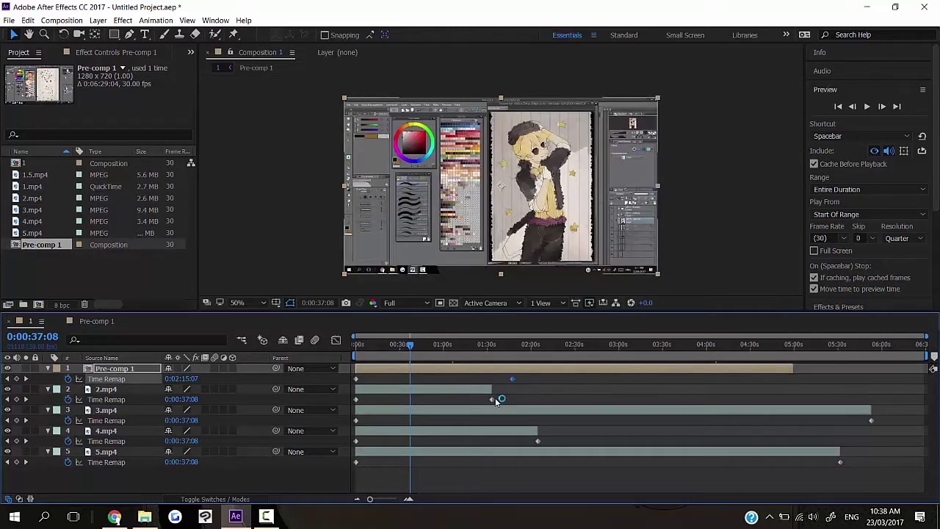
{"action": "left_click_drag", "start_coordinate": [495, 384], "coordinate": [495, 385]}
{"action": "left_click_drag", "start_coordinate": [874, 422], "coordinate": [494, 423]}
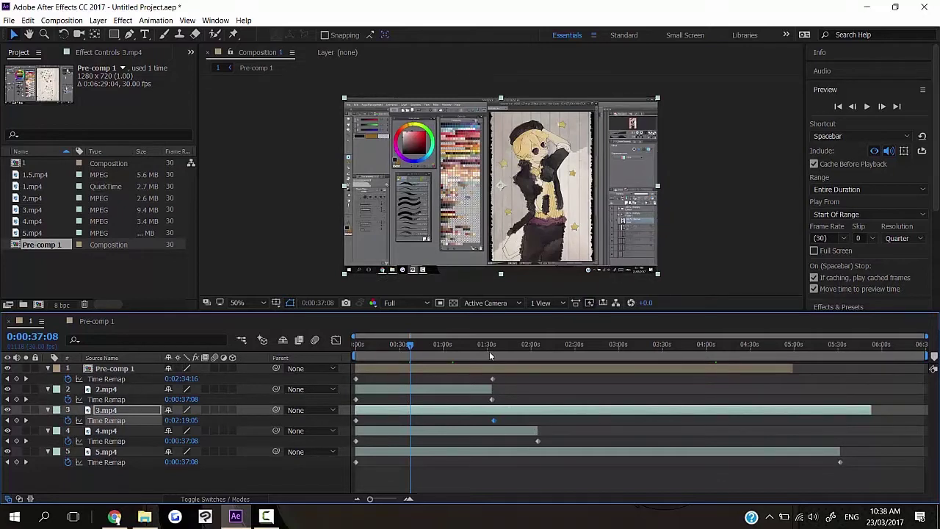
Move the end Time Remap keyframes of all five layers to 0:00:28:15
{"action": "left_click", "coordinate": [397, 350]}
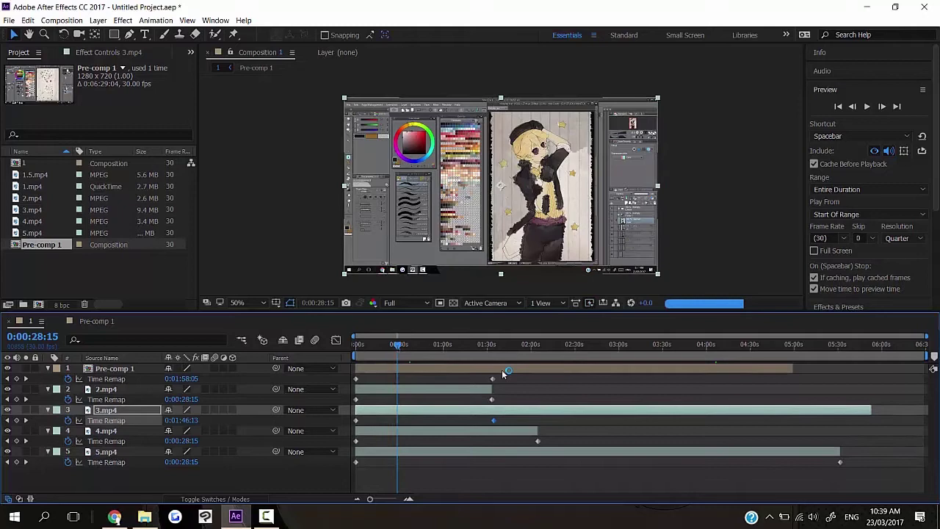
{"action": "left_click_drag", "start_coordinate": [494, 380], "coordinate": [403, 383]}
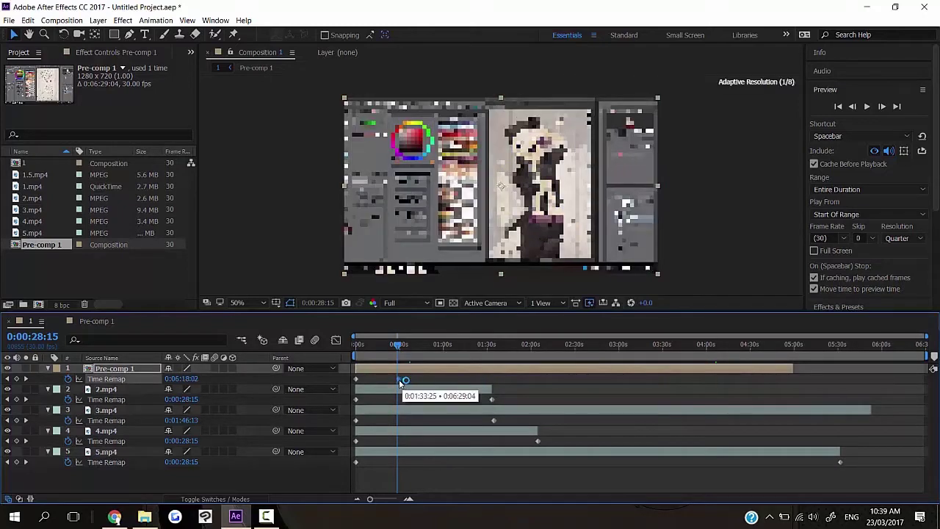
{"action": "left_click_drag", "start_coordinate": [492, 399], "coordinate": [398, 401]}
{"action": "left_click_drag", "start_coordinate": [494, 420], "coordinate": [398, 421]}
{"action": "left_click_drag", "start_coordinate": [537, 441], "coordinate": [397, 440]}
{"action": "left_click_drag", "start_coordinate": [839, 462], "coordinate": [397, 470]}
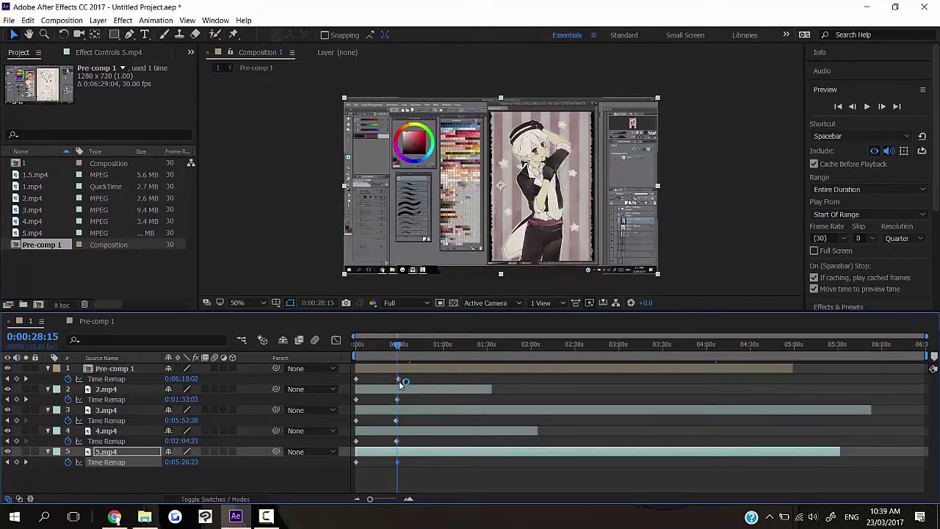
Move the end Time Remap keyframe of Pre-comp 1 later, to about 0:00:37
{"action": "mouse_move", "coordinate": [402, 379]}
{"action": "left_mouse_down"}
{"action": "mouse_move", "coordinate": [422, 380]}
{"action": "mouse_move", "coordinate": [405, 379]}
{"action": "left_mouse_up"}
{"action": "left_click", "coordinate": [408, 499]}
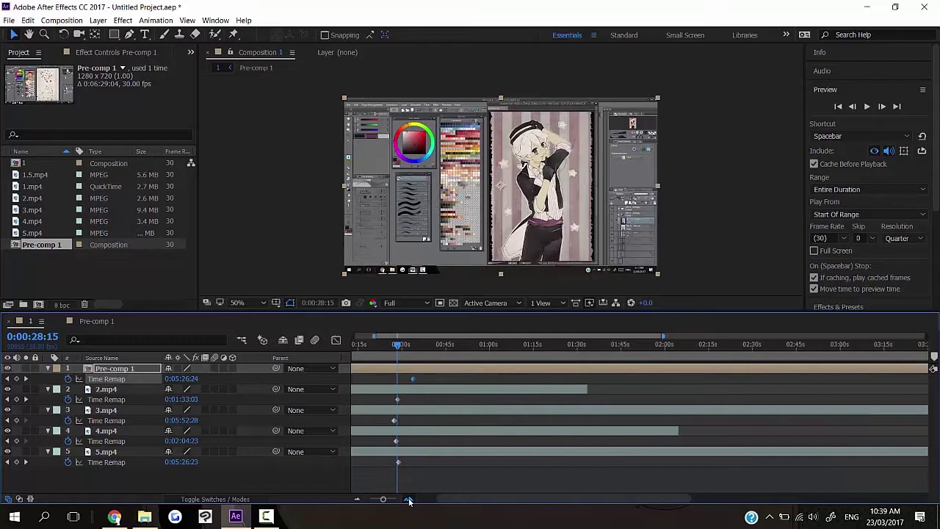
{"action": "left_click", "coordinate": [408, 499]}
{"action": "left_click_drag", "start_coordinate": [474, 499], "coordinate": [471, 499]}
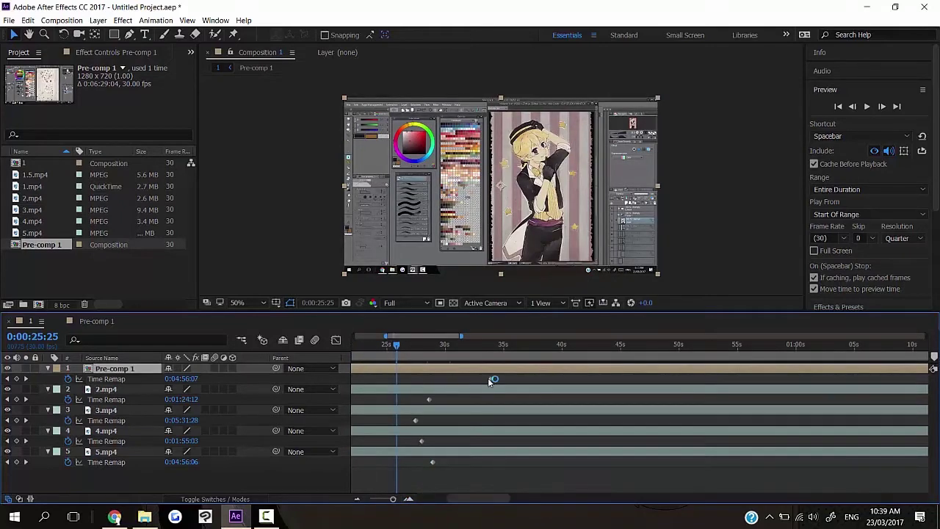
{"action": "left_click_drag", "start_coordinate": [491, 379], "coordinate": [524, 379]}
{"action": "left_click", "coordinate": [424, 347]}
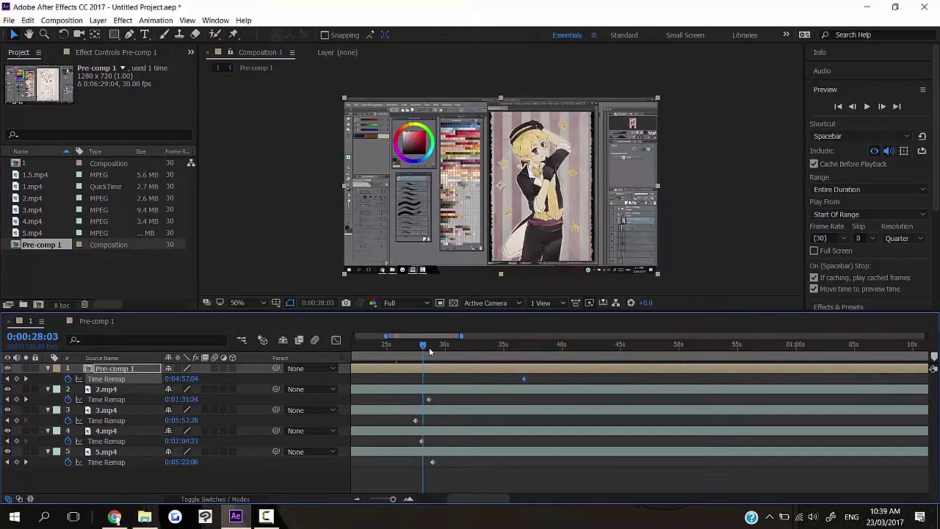
Add a Time Remap keyframe to Pre-comp 1 at 0:00:27:27 and line up the end keyframes of the other four layers with it
{"action": "left_click", "coordinate": [428, 399]}
{"action": "key", "text": "Home"}
{"action": "left_click", "coordinate": [16, 379]}
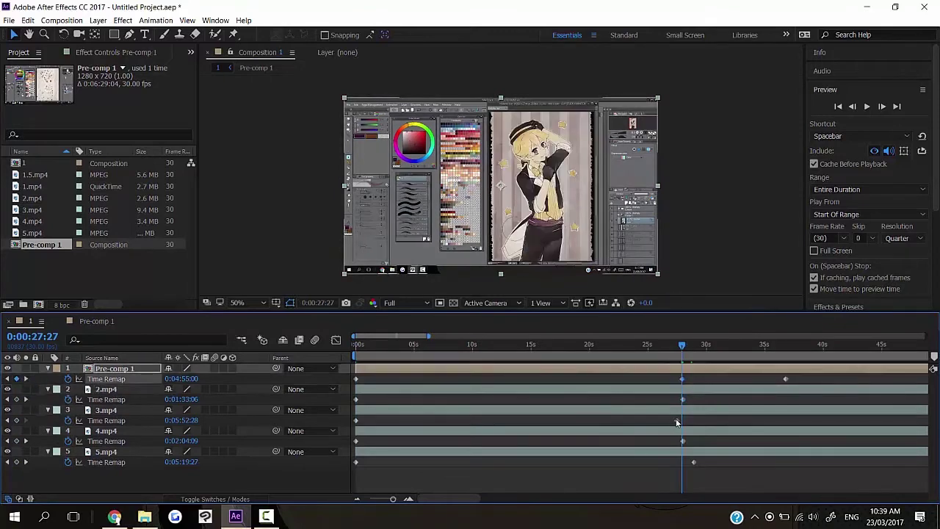
{"action": "left_click_drag", "start_coordinate": [677, 420], "coordinate": [682, 420]}
{"action": "left_click_drag", "start_coordinate": [683, 442], "coordinate": [683, 463]}
Trim the ends of all five layers to shortly after their last Time Remap keyframes
{"action": "left_click", "coordinate": [358, 500]}
{"action": "left_click", "coordinate": [357, 499]}
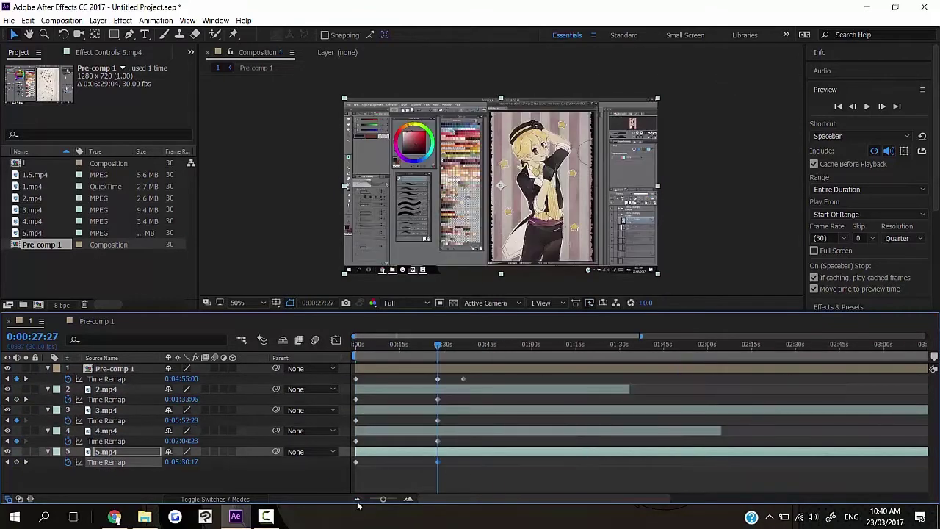
{"action": "left_click", "coordinate": [357, 499]}
{"action": "left_click_drag", "start_coordinate": [832, 451], "coordinate": [449, 452]}
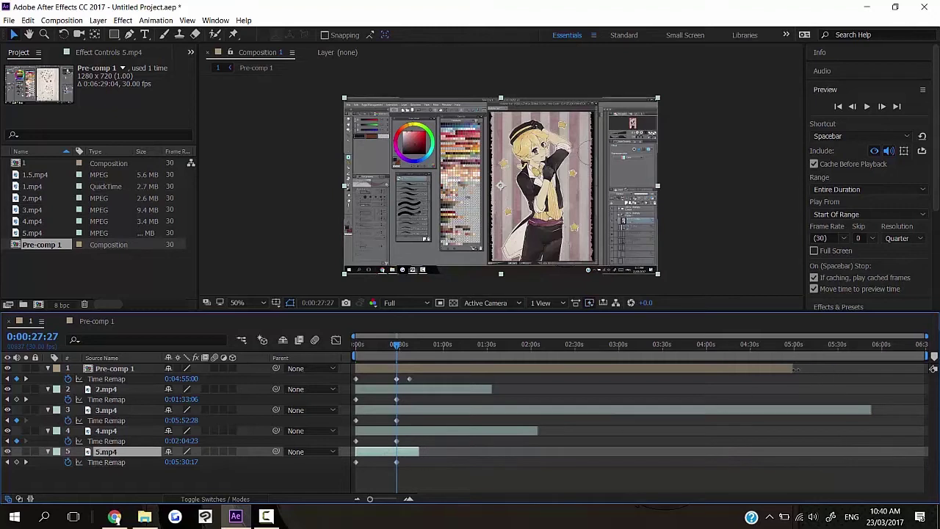
{"action": "left_click_drag", "start_coordinate": [796, 370], "coordinate": [413, 390]}
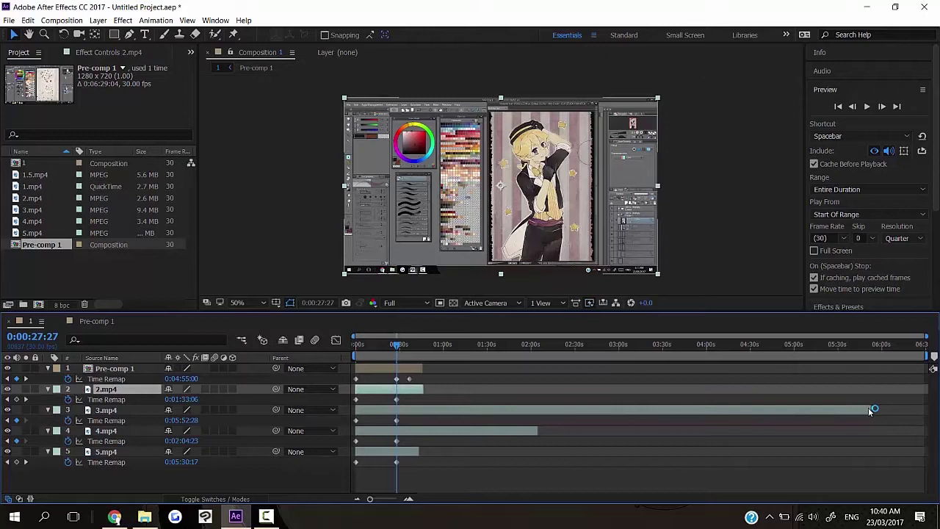
{"action": "left_click_drag", "start_coordinate": [825, 412], "coordinate": [470, 412]}
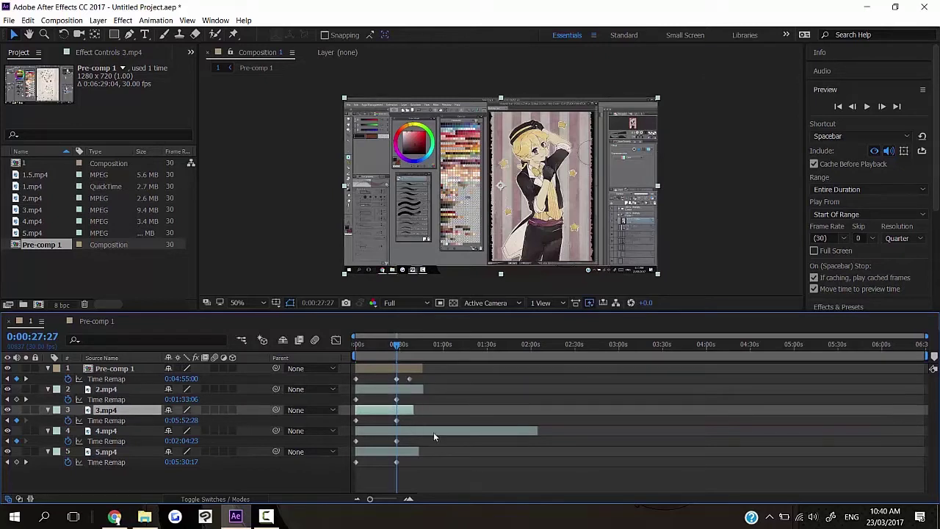
{"action": "left_click_drag", "start_coordinate": [533, 432], "coordinate": [425, 433]}
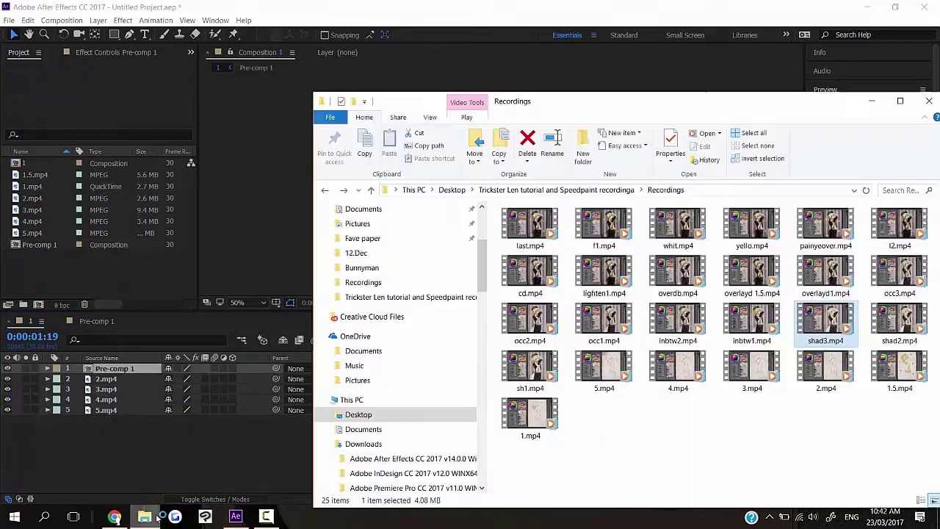
Import sh1.mp4, shad2.mp4 and shad3.mp4 from the Recordings folder and place them above Pre-comp 1, starting at about 0:00:30
{"action": "left_click", "coordinate": [530, 371], "text": "ctrl"}
{"action": "left_click", "coordinate": [827, 324], "text": "ctrl"}
{"action": "left_click_drag", "start_coordinate": [828, 324], "coordinate": [399, 365]}
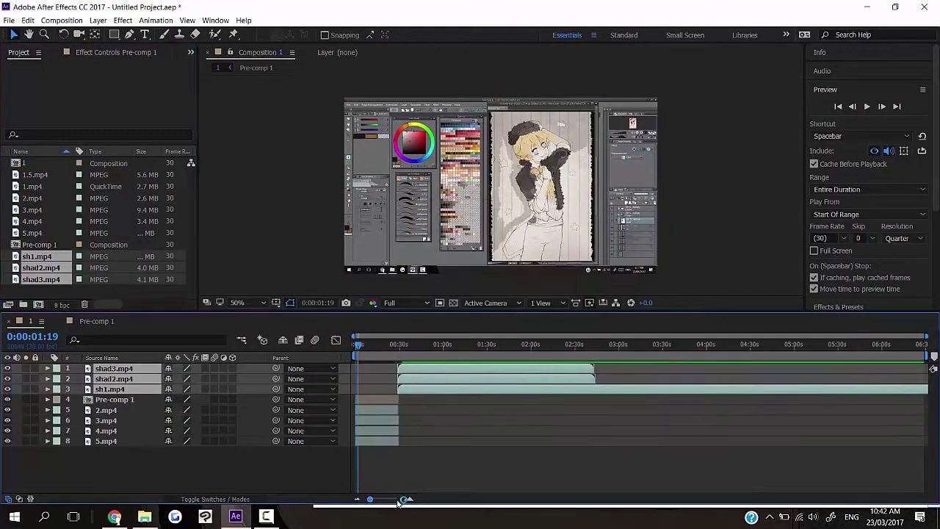
{"action": "left_click", "coordinate": [443, 490]}
{"action": "left_click_drag", "start_coordinate": [521, 389], "coordinate": [429, 389]}
{"action": "left_click_drag", "start_coordinate": [841, 389], "coordinate": [548, 390]}
{"action": "key", "text": "ctrl+z"}
{"action": "left_click_drag", "start_coordinate": [692, 389], "coordinate": [781, 390]}
{"action": "key", "text": "ctrl+z"}
{"action": "key", "text": "ctrl+z"}
{"action": "key", "text": "ctrl+z"}
Enable Time Remapping on shad3.mp4, shad2.mp4 and sh1.mp4, and shorten sh1.mp4 to the length of the other two clips
{"action": "left_click", "coordinate": [98, 21]}
{"action": "mouse_move", "coordinate": [69, 158]}
{"action": "left_click", "coordinate": [283, 159]}
{"action": "left_click_drag", "start_coordinate": [475, 410], "coordinate": [369, 410]}
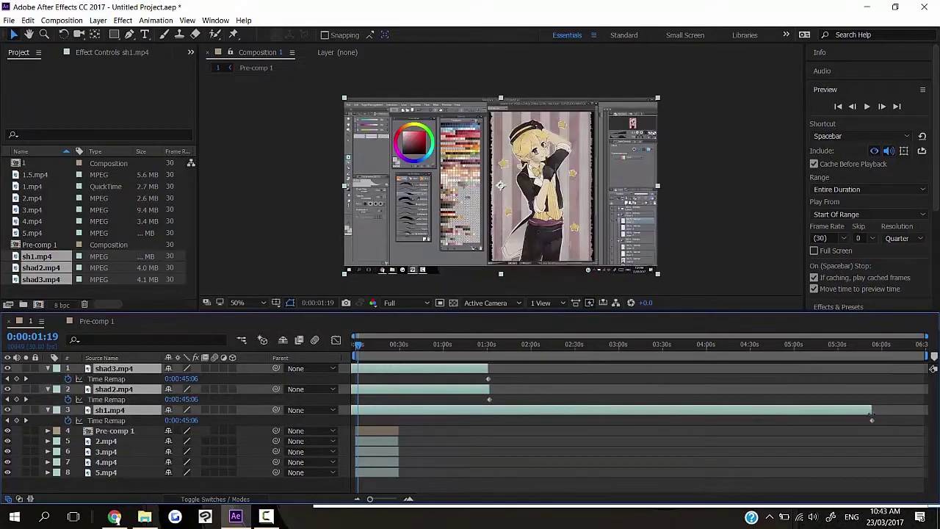
{"action": "left_click_drag", "start_coordinate": [872, 421], "coordinate": [457, 421]}
{"action": "left_click_drag", "start_coordinate": [871, 410], "coordinate": [487, 410]}
Slide shad3.mp4, shad2.mp4 and sh1.mp4 together so they start at the end Time Remap keyframe of 2.mp4
{"action": "left_click_drag", "start_coordinate": [511, 426], "coordinate": [451, 369]}
{"action": "left_click_drag", "start_coordinate": [448, 368], "coordinate": [555, 369]}
{"action": "left_click", "coordinate": [399, 346]}
{"action": "left_click", "coordinate": [409, 500]}
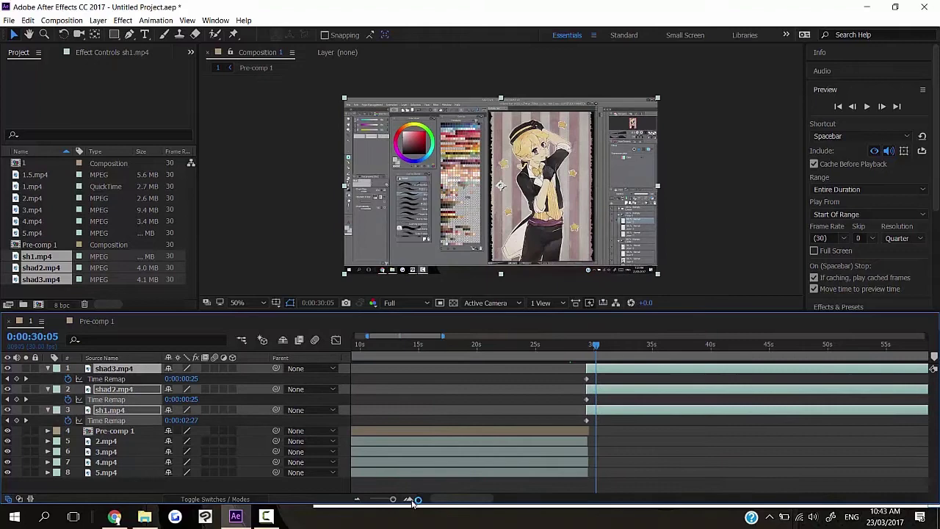
{"action": "left_click", "coordinate": [409, 500]}
{"action": "left_click", "coordinate": [49, 441]}
{"action": "left_click", "coordinate": [48, 437]}
{"action": "left_click", "coordinate": [48, 442]}
{"action": "mouse_move", "coordinate": [462, 499]}
{"action": "left_mouse_down"}
{"action": "mouse_move", "coordinate": [434, 500]}
{"action": "mouse_move", "coordinate": [449, 499]}
{"action": "left_mouse_up"}
{"action": "left_click", "coordinate": [357, 499]}
{"action": "left_click_drag", "start_coordinate": [632, 411], "coordinate": [612, 412]}
{"action": "left_click", "coordinate": [357, 500]}
Move the end Time Remap keyframes of the three shading layers to around 0:00:51:19 and trim the layer ends shortly after them
{"action": "left_click", "coordinate": [459, 345]}
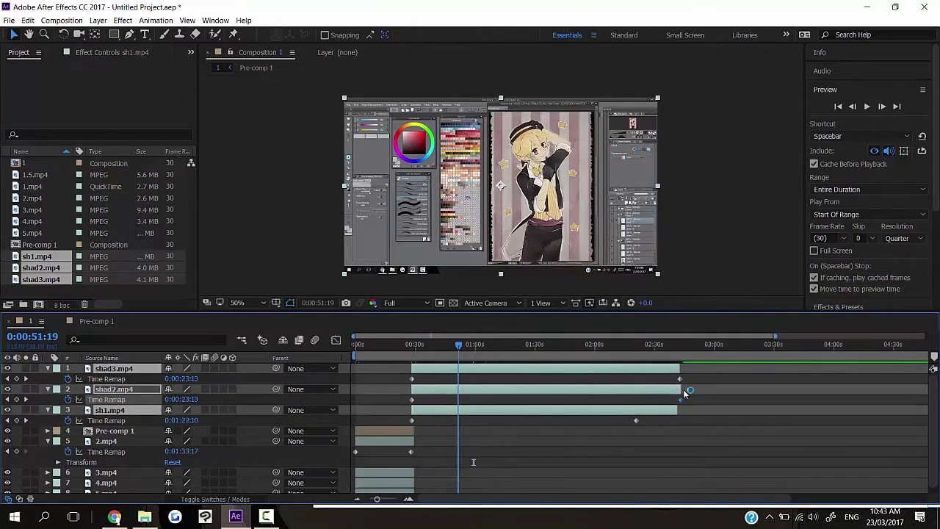
{"action": "left_click_drag", "start_coordinate": [680, 379], "coordinate": [460, 379]}
{"action": "left_click_drag", "start_coordinate": [681, 399], "coordinate": [464, 400]}
{"action": "left_click_drag", "start_coordinate": [637, 421], "coordinate": [468, 421]}
{"action": "left_click_drag", "start_coordinate": [677, 410], "coordinate": [479, 410]}
{"action": "left_click_drag", "start_coordinate": [681, 389], "coordinate": [480, 390]}
{"action": "left_click_drag", "start_coordinate": [679, 368], "coordinate": [482, 368]}
Line up the end Time Remap keyframes of sh1.mp4, shad2.mp4 and shad3.mp4 just before 0:01:00:01
{"action": "left_click", "coordinate": [396, 498]}
{"action": "left_click", "coordinate": [726, 345]}
{"action": "left_click_drag", "start_coordinate": [617, 421], "coordinate": [707, 422]}
{"action": "left_click_drag", "start_coordinate": [556, 399], "coordinate": [708, 400]}
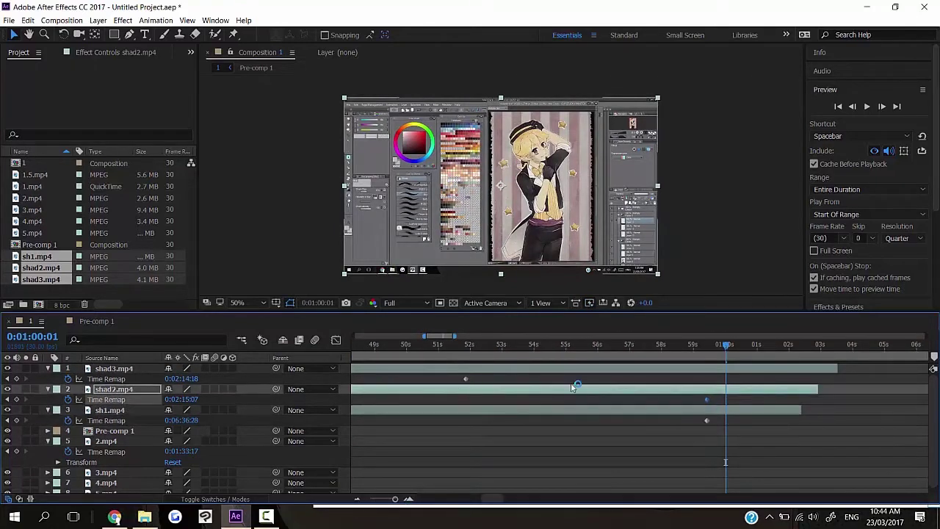
{"action": "left_click_drag", "start_coordinate": [466, 379], "coordinate": [708, 379]}
Trim the ends of shad3.mp4, shad2.mp4 and sh1.mp4 to 0:01:00:01
{"action": "left_click", "coordinate": [434, 410]}
{"action": "left_click", "coordinate": [424, 390], "text": "ctrl"}
{"action": "left_click", "coordinate": [411, 369], "text": "ctrl"}
{"action": "right_click", "coordinate": [391, 369]}
{"action": "left_click", "coordinate": [365, 367]}
{"action": "left_click_drag", "start_coordinate": [839, 369], "coordinate": [726, 410]}
{"action": "left_click", "coordinate": [740, 434]}
{"action": "left_click_drag", "start_coordinate": [741, 368], "coordinate": [726, 369]}
{"action": "left_click_drag", "start_coordinate": [395, 499], "coordinate": [386, 499]}
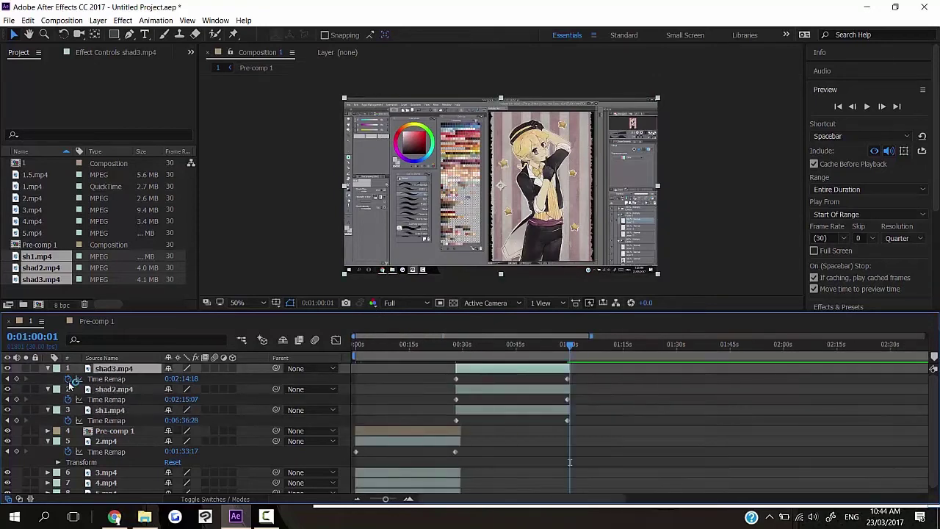
Select the three shading layers and collapse their Time Remap properties
{"action": "left_click", "coordinate": [118, 390], "text": "ctrl"}
{"action": "left_click", "coordinate": [139, 410], "text": "ctrl"}
{"action": "right_click", "coordinate": [490, 390]}
{"action": "key", "text": "Escape"}
{"action": "left_click", "coordinate": [533, 346]}
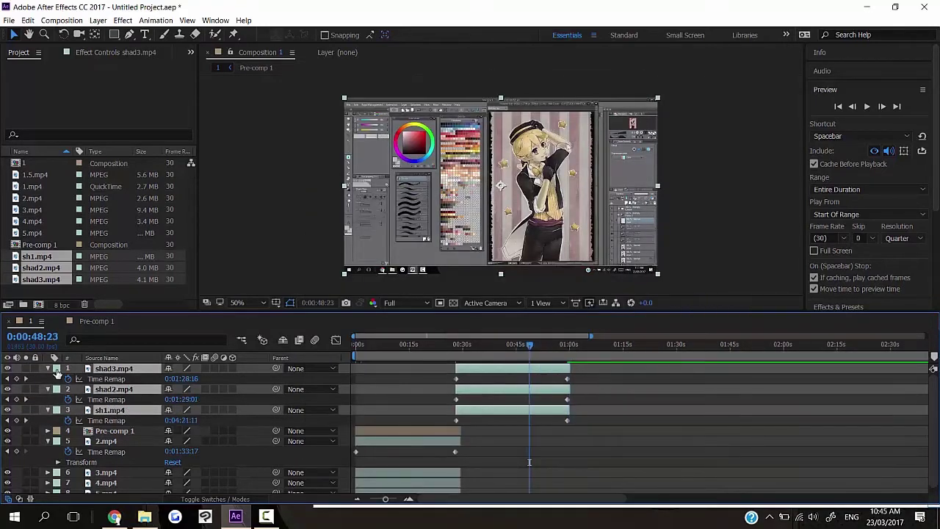
{"action": "left_click", "coordinate": [49, 368]}
Preview the composition's playback with the range set to Work Area
{"action": "left_click", "coordinate": [546, 348]}
{"action": "left_click", "coordinate": [838, 106]}
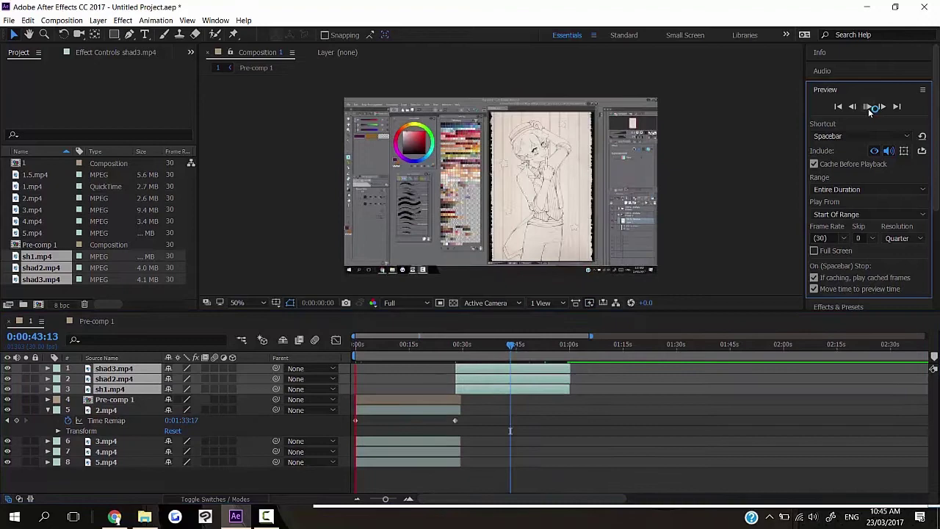
{"action": "left_click", "coordinate": [867, 107]}
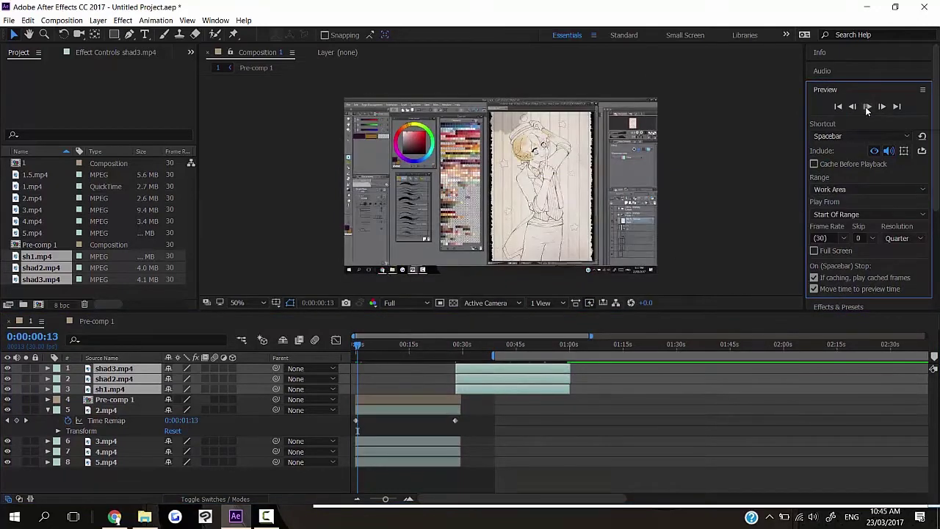
{"action": "left_click", "coordinate": [869, 107]}
Import inbtw1.mp4 and inbtw2.mp4 from the Recordings folder and place them above shad3.mp4, starting where the shading layers end
{"action": "left_click", "coordinate": [144, 516]}
{"action": "left_click", "coordinate": [751, 321]}
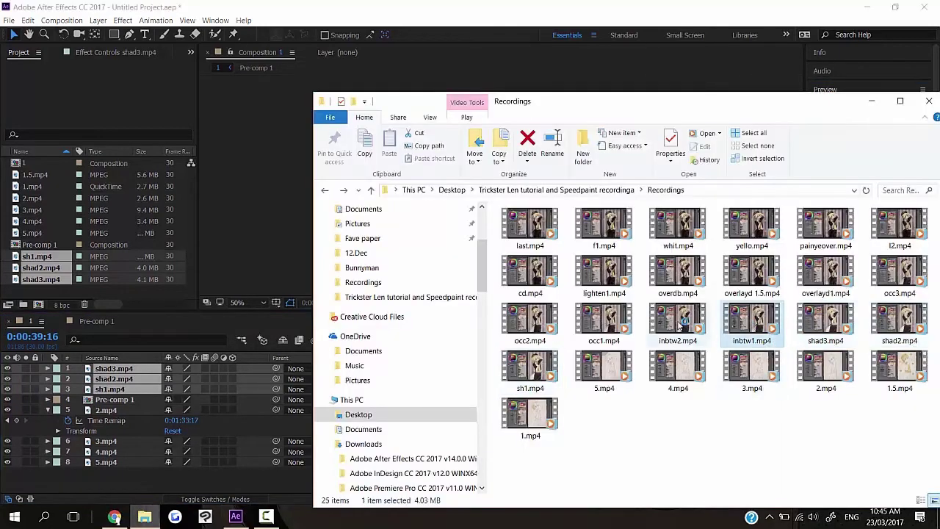
{"action": "left_click", "coordinate": [678, 321], "text": "ctrl"}
{"action": "left_click_drag", "start_coordinate": [678, 320], "coordinate": [111, 293]}
{"action": "left_click_drag", "start_coordinate": [52, 255], "coordinate": [485, 369]}
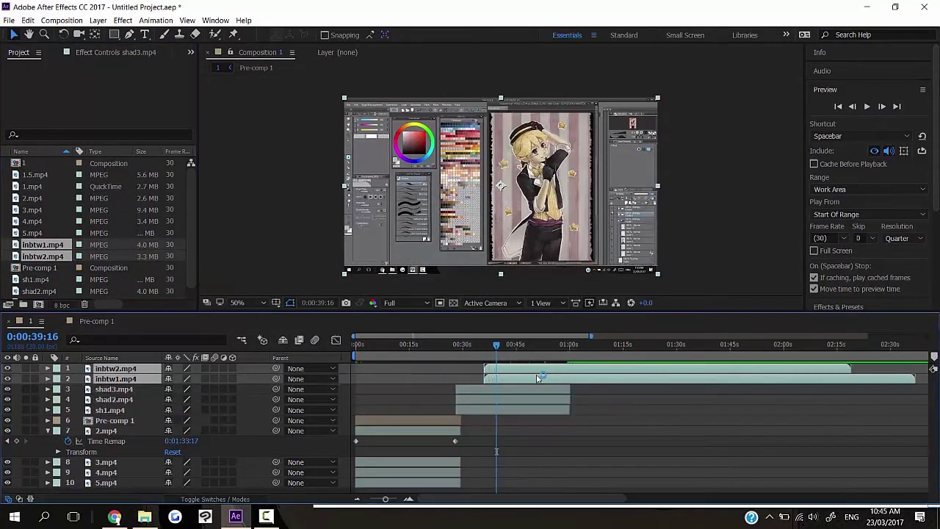
{"action": "left_click_drag", "start_coordinate": [539, 377], "coordinate": [623, 378]}
{"action": "left_click_drag", "start_coordinate": [535, 501], "coordinate": [596, 501]}
Enable Time Remapping on inbtw2.mp4 and inbtw1.mp4
{"action": "left_click", "coordinate": [97, 21]}
{"action": "left_click", "coordinate": [517, 24]}
{"action": "key", "text": "ctrl+shift+t"}
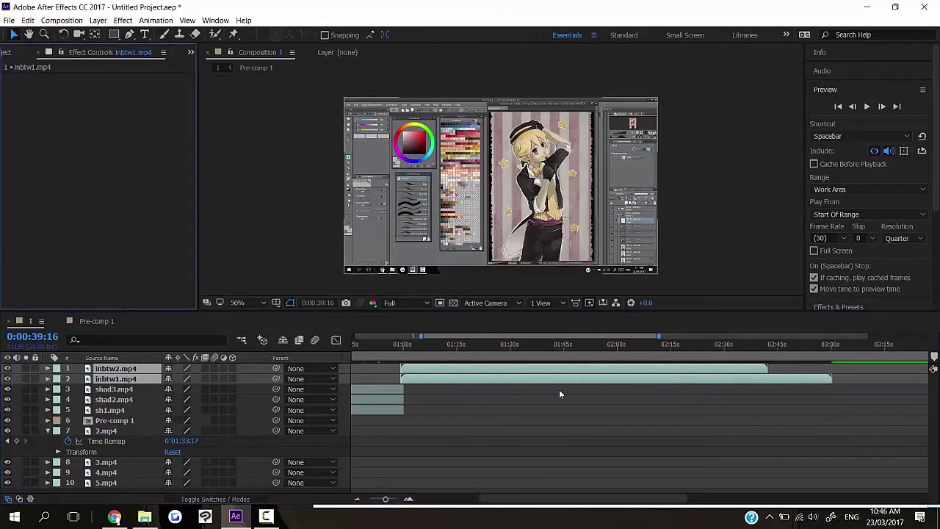
{"action": "key", "text": "ctrl+shift+t"}
{"action": "key", "text": "ctrl+shift+t"}
{"action": "left_click", "coordinate": [99, 20]}
{"action": "mouse_move", "coordinate": [82, 157]}
{"action": "left_click", "coordinate": [261, 158]}
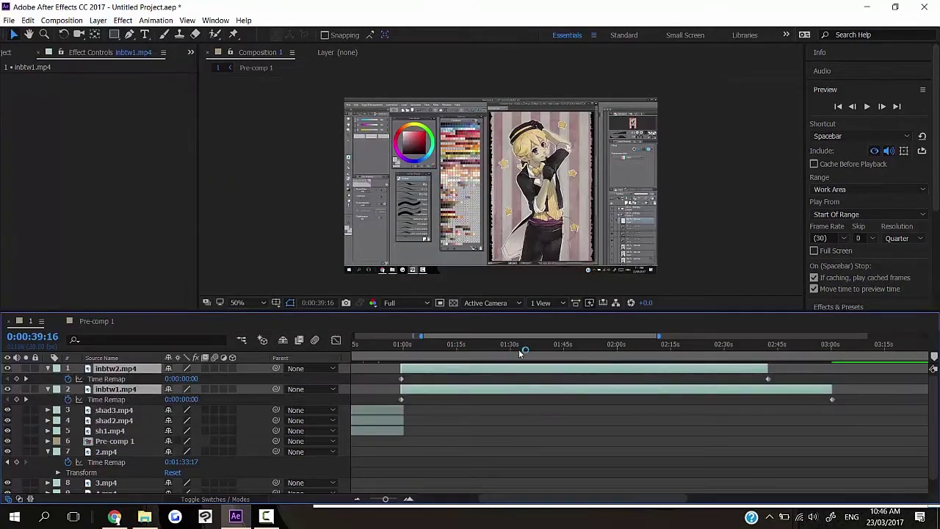
Move the end Time Remap keyframes of inbtw2.mp4 and inbtw1.mp4 to 0:01:09:10 and trim the end of inbtw1.mp4 just after it
{"action": "left_click", "coordinate": [511, 346]}
{"action": "left_click", "coordinate": [436, 347]}
{"action": "left_click_drag", "start_coordinate": [768, 379], "coordinate": [437, 379]}
{"action": "left_click_drag", "start_coordinate": [833, 399], "coordinate": [444, 390]}
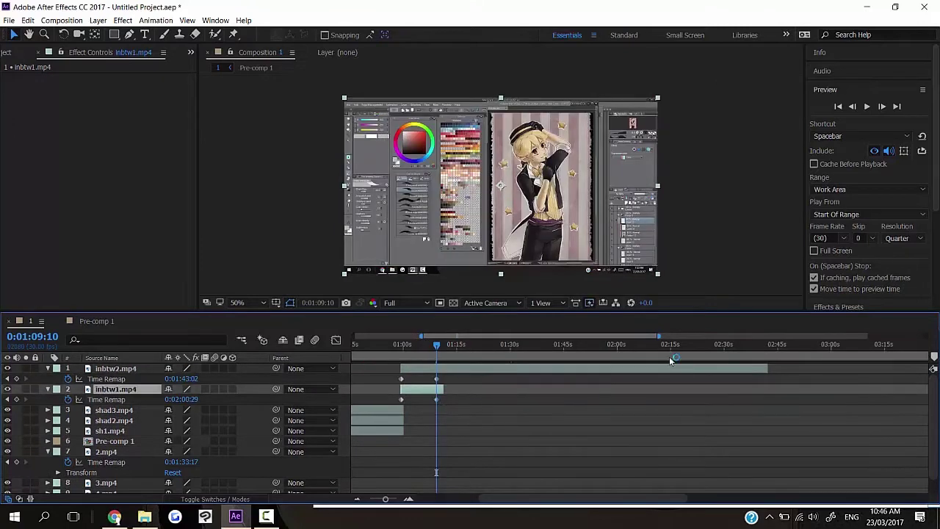
Trim the end of inbtw2.mp4 and slide the clip to start right after inbtw1.mp4
{"action": "left_click_drag", "start_coordinate": [768, 368], "coordinate": [469, 369]}
{"action": "left_click_drag", "start_coordinate": [445, 345], "coordinate": [481, 346]}
{"action": "left_click_drag", "start_coordinate": [399, 346], "coordinate": [436, 343]}
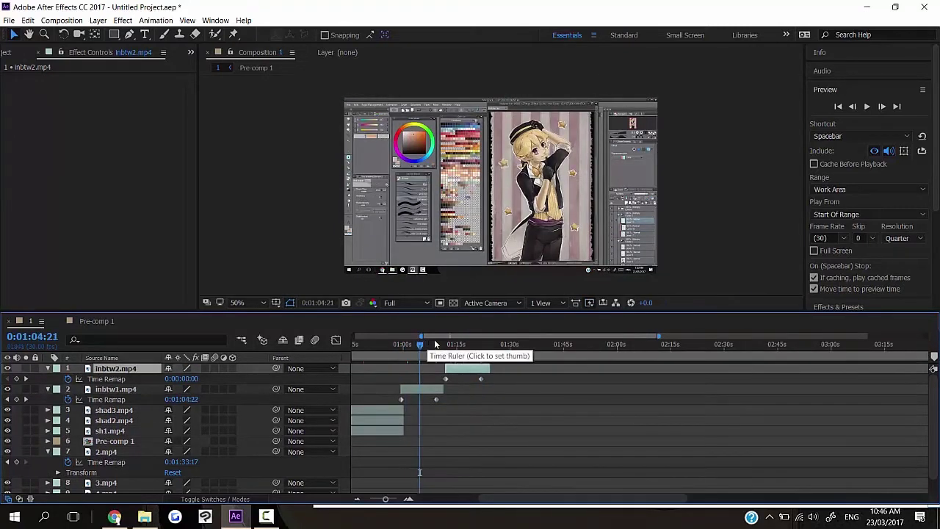
Slide inbtw1.mp4 to start at 0:00:59:16, just after the end Time Remap keyframe of shad3.mp4
{"action": "left_click_drag", "start_coordinate": [384, 500], "coordinate": [394, 500]}
{"action": "mouse_move", "coordinate": [501, 501]}
{"action": "left_mouse_down"}
{"action": "mouse_move", "coordinate": [516, 503]}
{"action": "mouse_move", "coordinate": [504, 503]}
{"action": "left_mouse_up"}
{"action": "left_click", "coordinate": [441, 345]}
{"action": "left_click_drag", "start_coordinate": [454, 388], "coordinate": [484, 389]}
{"action": "left_click", "coordinate": [49, 410]}
{"action": "left_click", "coordinate": [432, 345]}
{"action": "left_click", "coordinate": [408, 499]}
{"action": "left_click", "coordinate": [471, 346]}
{"action": "left_click", "coordinate": [356, 500]}
{"action": "left_click_drag", "start_coordinate": [554, 400], "coordinate": [526, 389]}
Slide inbtw2.mp4 to start at the end Time Remap keyframe of inbtw1.mp4
{"action": "left_click_drag", "start_coordinate": [564, 369], "coordinate": [526, 370]}
{"action": "left_click", "coordinate": [409, 499]}
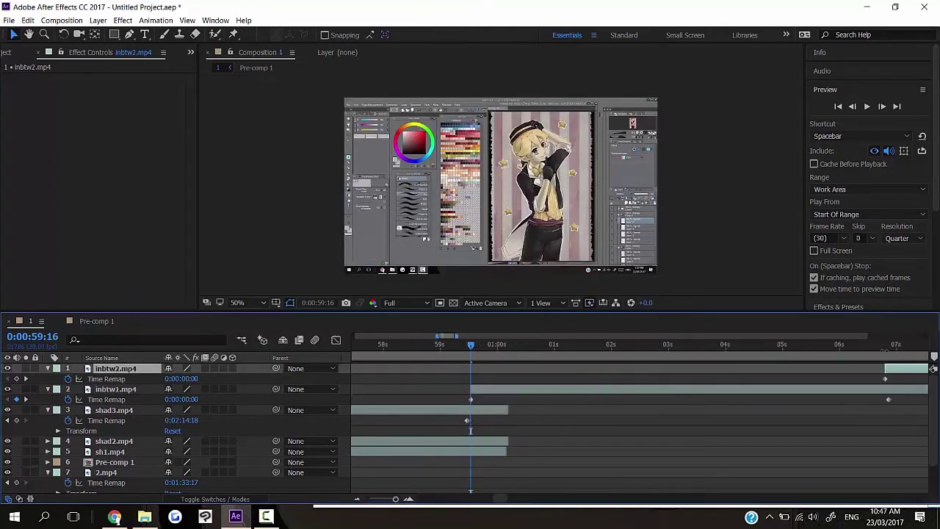
{"action": "left_click", "coordinate": [894, 345]}
{"action": "left_click_drag", "start_coordinate": [900, 368], "coordinate": [910, 369]}
Trim the end of inbtw2.mp4 to about 0:01:16 and collapse the properties of both inbtw layers
{"action": "left_click", "coordinate": [358, 500]}
{"action": "left_click_drag", "start_coordinate": [442, 503], "coordinate": [507, 504]}
{"action": "left_click", "coordinate": [534, 345]}
{"action": "mouse_move", "coordinate": [551, 379]}
{"action": "left_mouse_down"}
{"action": "mouse_move", "coordinate": [535, 379]}
{"action": "mouse_move", "coordinate": [542, 373]}
{"action": "left_mouse_up"}
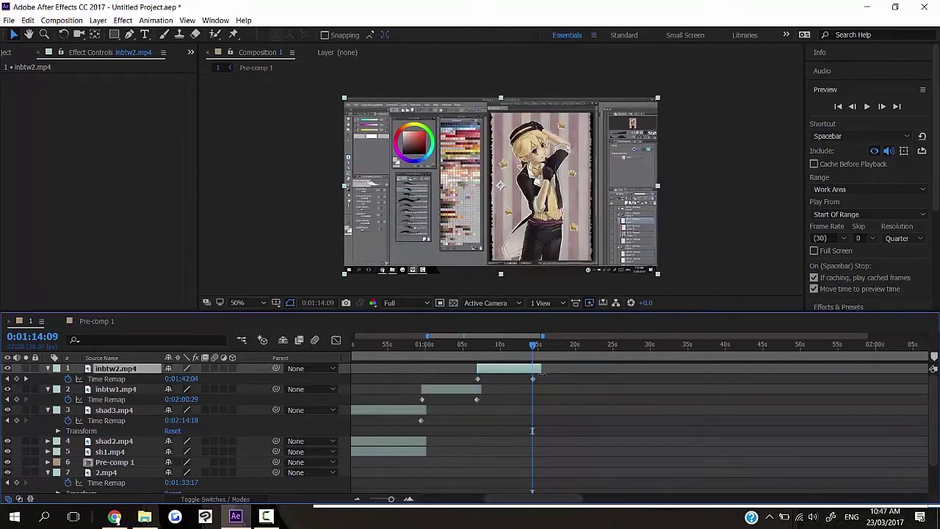
{"action": "left_click", "coordinate": [49, 399]}
{"action": "left_click", "coordinate": [48, 368]}
Import occ1.mp4, occ2.mp4 and occ3.mp4 from the Recordings folder and place them above inbtw2.mp4, starting at 0:01:14:09
{"action": "left_click", "coordinate": [16, 53]}
{"action": "left_click", "coordinate": [145, 517]}
{"action": "left_click", "coordinate": [604, 323]}
{"action": "left_click", "coordinate": [901, 276], "text": "ctrl"}
{"action": "left_click_drag", "start_coordinate": [530, 323], "coordinate": [394, 368]}
{"action": "left_click_drag", "start_coordinate": [420, 371], "coordinate": [609, 369]}
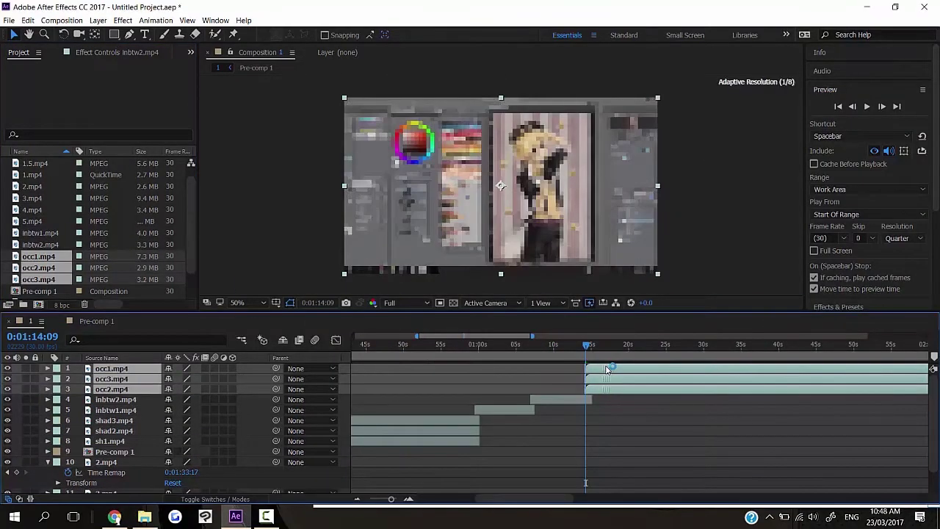
Enable Time Remapping on occ1.mp4, occ3.mp4 and occ2.mp4
{"action": "left_click_drag", "start_coordinate": [525, 499], "coordinate": [642, 500]}
{"action": "left_click_drag", "start_coordinate": [390, 500], "coordinate": [356, 499]}
{"action": "right_click", "coordinate": [513, 379]}
{"action": "mouse_move", "coordinate": [553, 197]}
{"action": "left_click", "coordinate": [366, 139]}
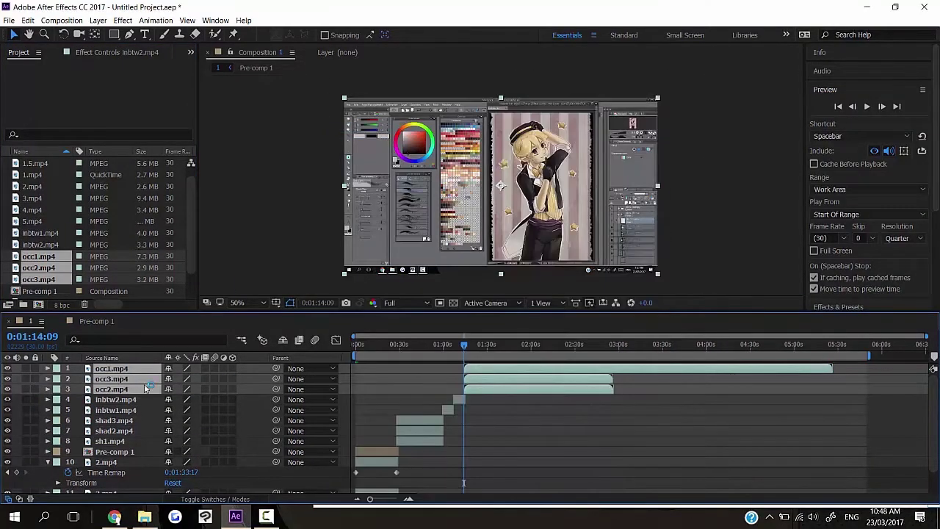
{"action": "left_click", "coordinate": [98, 20]}
{"action": "mouse_move", "coordinate": [44, 157]}
{"action": "left_click", "coordinate": [271, 157]}
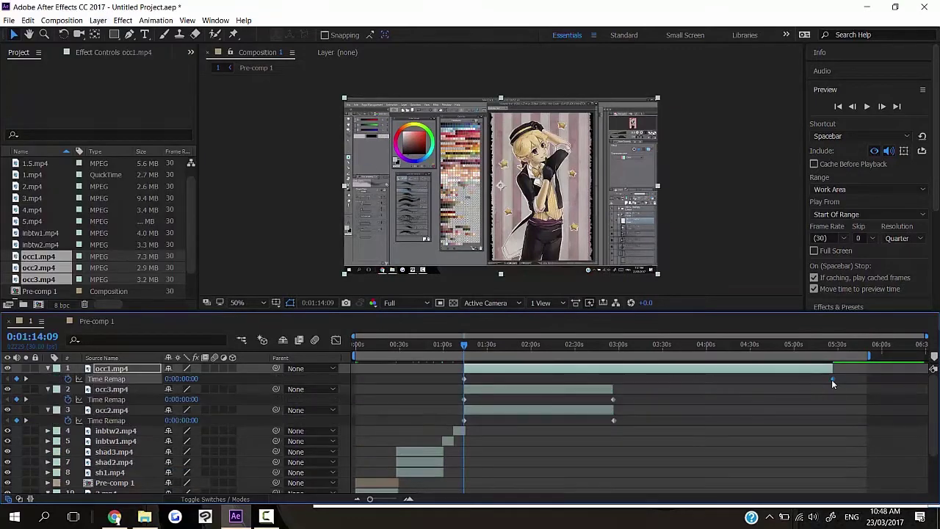
Move the end Time Remap keyframes of the three occ layers to about 0:02:00 and trim the layer ends some seconds after them
{"action": "left_click_drag", "start_coordinate": [526, 382], "coordinate": [532, 382]}
{"action": "left_click_drag", "start_coordinate": [613, 399], "coordinate": [531, 401]}
{"action": "left_click_drag", "start_coordinate": [613, 420], "coordinate": [527, 421]}
{"action": "left_click_drag", "start_coordinate": [613, 390], "coordinate": [548, 390]}
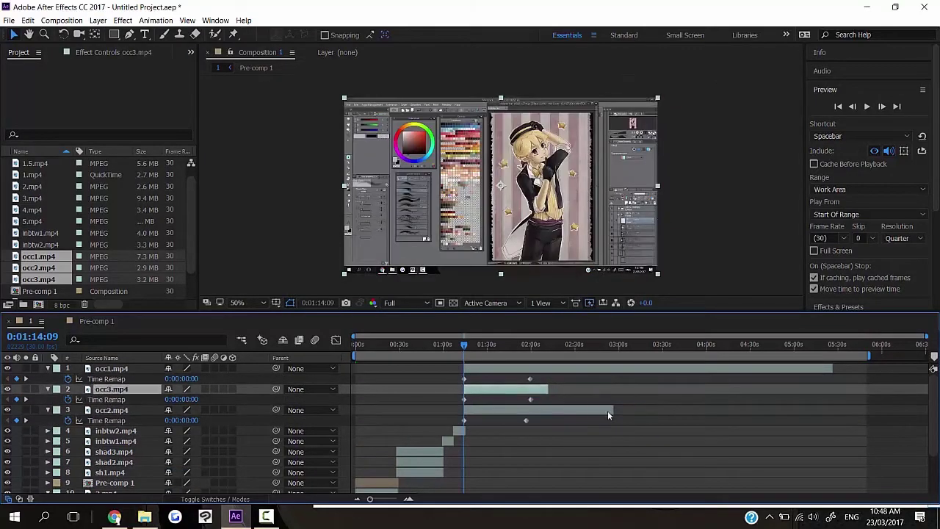
{"action": "left_click_drag", "start_coordinate": [613, 411], "coordinate": [544, 412]}
{"action": "left_click_drag", "start_coordinate": [833, 369], "coordinate": [585, 393]}
Line up the end Time Remap keyframes of occ1.mp4, occ3.mp4 and occ2.mp4 just before 0:02:00:01
{"action": "left_click_drag", "start_coordinate": [370, 499], "coordinate": [395, 499]}
{"action": "left_click", "coordinate": [712, 344]}
{"action": "left_click_drag", "start_coordinate": [553, 420], "coordinate": [692, 421]}
{"action": "left_click_drag", "start_coordinate": [688, 379], "coordinate": [690, 399]}
{"action": "left_click_drag", "start_coordinate": [578, 500], "coordinate": [582, 500]}
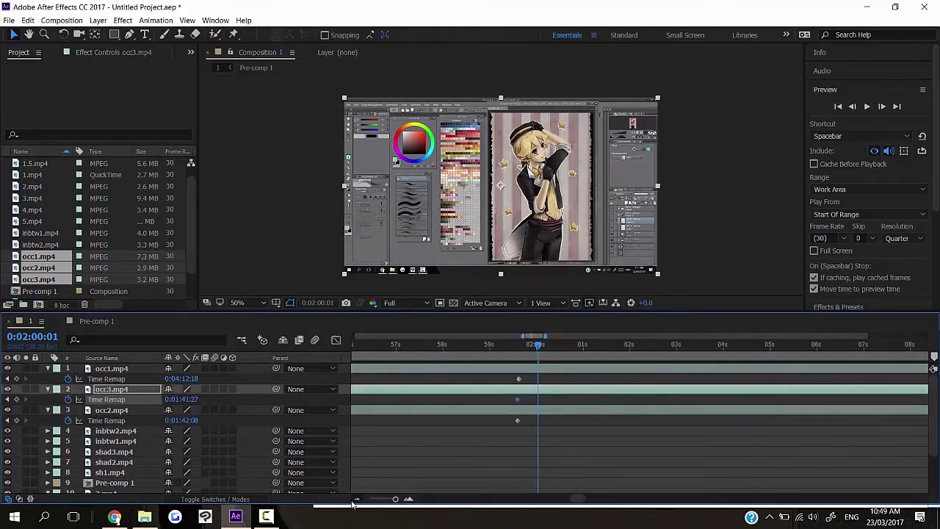
Trim the ends of occ1.mp4, occ3.mp4 and occ2.mp4 to just past 0:02:00:01 and collapse the occ3.mp4 and occ2.mp4 properties
{"action": "left_click", "coordinate": [358, 499]}
{"action": "left_click", "coordinate": [358, 499]}
{"action": "double_click", "coordinate": [357, 500]}
{"action": "left_click_drag", "start_coordinate": [564, 369], "coordinate": [539, 391]}
{"action": "left_click_drag", "start_coordinate": [563, 410], "coordinate": [543, 418]}
{"action": "double_click", "coordinate": [410, 498]}
{"action": "double_click", "coordinate": [409, 498]}
{"action": "left_click_drag", "start_coordinate": [572, 369], "coordinate": [544, 371]}
{"action": "left_click_drag", "start_coordinate": [577, 390], "coordinate": [544, 391]}
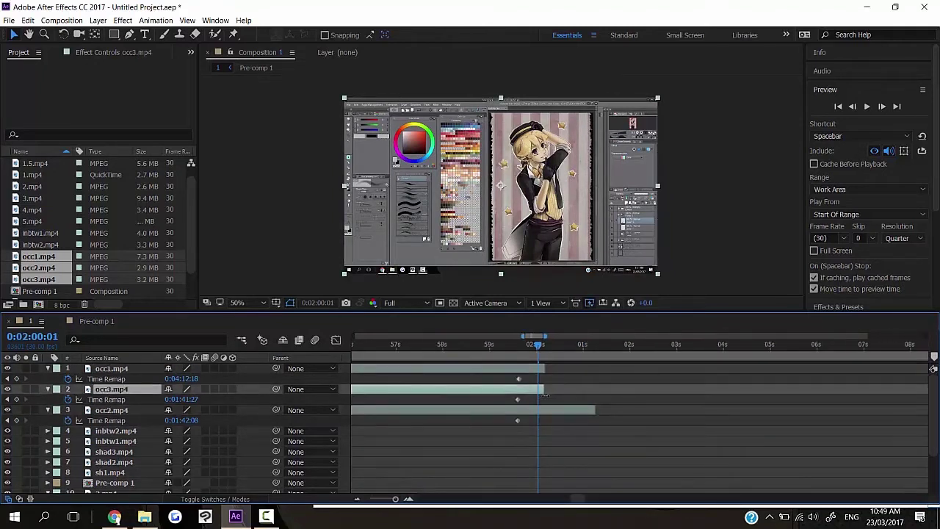
{"action": "left_click_drag", "start_coordinate": [594, 410], "coordinate": [544, 412]}
{"action": "double_click", "coordinate": [358, 500]}
{"action": "double_click", "coordinate": [358, 499]}
{"action": "left_click", "coordinate": [358, 499]}
{"action": "left_click", "coordinate": [48, 389]}
{"action": "left_click", "coordinate": [49, 401]}
Import overdb.mp4, overlayd 1.5.mp4 and overlayd1.mp4 above occ1.mp4, and move overlayd 1.5.mp4 to start where overlayd1.mp4 ends
{"action": "left_click", "coordinate": [145, 516]}
{"action": "left_click", "coordinate": [827, 272]}
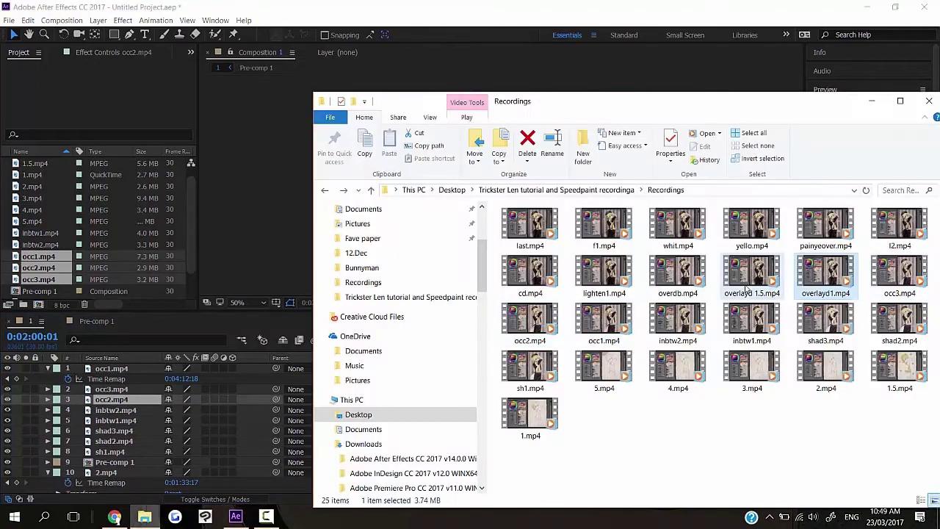
{"action": "left_click", "coordinate": [676, 276], "text": "shift"}
{"action": "left_click_drag", "start_coordinate": [676, 276], "coordinate": [642, 376]}
{"action": "left_click", "coordinate": [540, 378]}
{"action": "left_click", "coordinate": [623, 344]}
{"action": "double_click", "coordinate": [409, 499]}
{"action": "double_click", "coordinate": [409, 499]}
{"action": "left_click_drag", "start_coordinate": [750, 379], "coordinate": [744, 354]}
Pre-compose overlayd 1.5.mp4 and overlayd1.mp4 into Pre-comp 2, moving all attributes into the new composition
{"action": "scroll", "coordinate": [744, 353], "scroll_direction": "down", "scroll_amount": 3}
{"action": "left_click", "coordinate": [122, 388], "text": "ctrl"}
{"action": "right_click", "coordinate": [140, 389]}
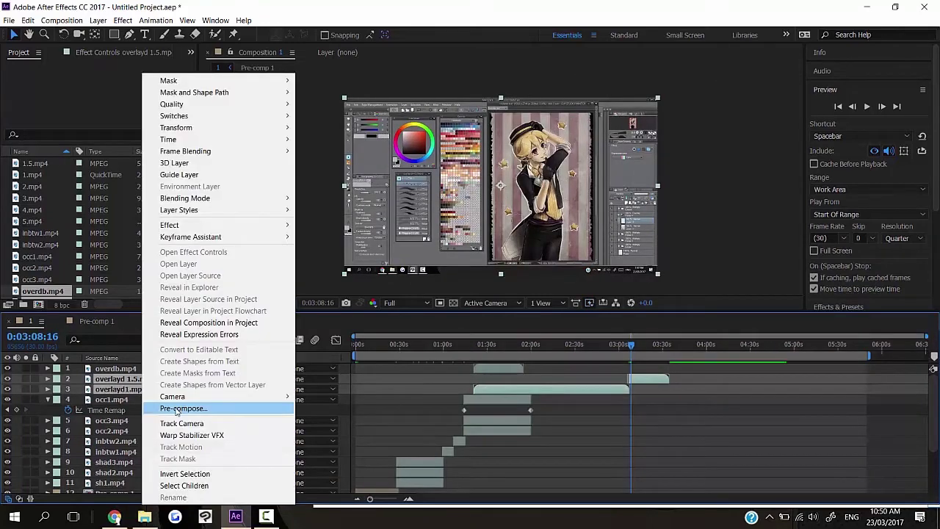
{"action": "left_click", "coordinate": [177, 410]}
{"action": "left_click", "coordinate": [166, 170]}
{"action": "right_click", "coordinate": [142, 380]}
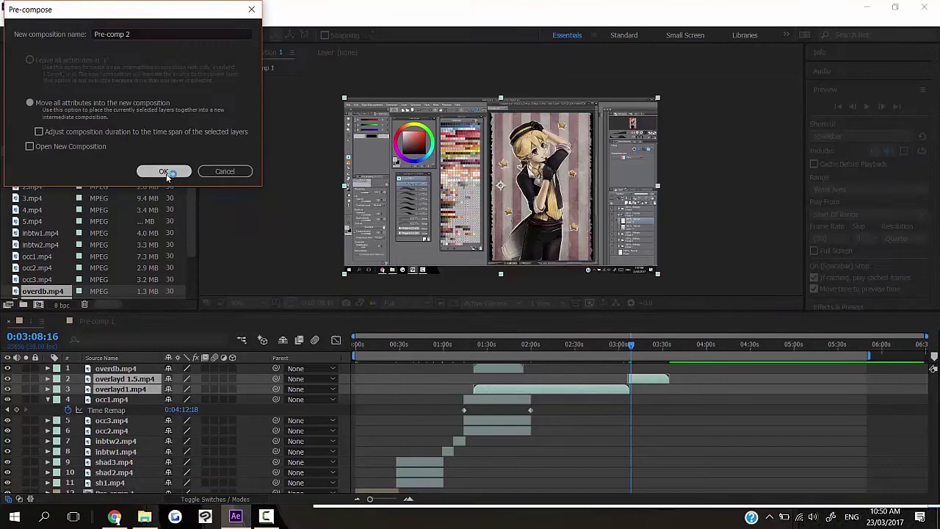
{"action": "left_click", "coordinate": [163, 172]}
Enable Time Remapping on overdb.mp4 and Pre-comp 2, adding Pre-comp 2 keyframes where overlayd1.mp4 begins and overlayd 1.5.mp4 ends
{"action": "left_click", "coordinate": [474, 346]}
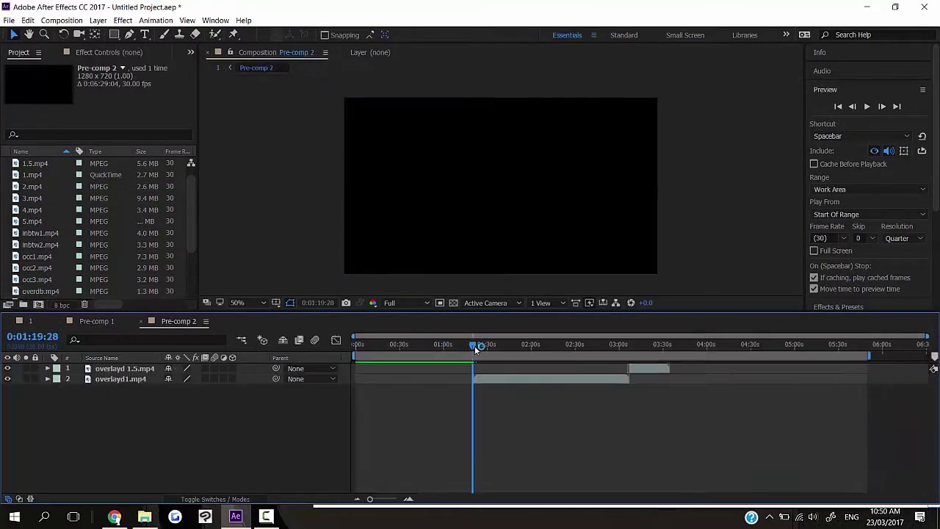
{"action": "left_click", "coordinate": [30, 321]}
{"action": "left_click", "coordinate": [47, 379]}
{"action": "left_click", "coordinate": [99, 21]}
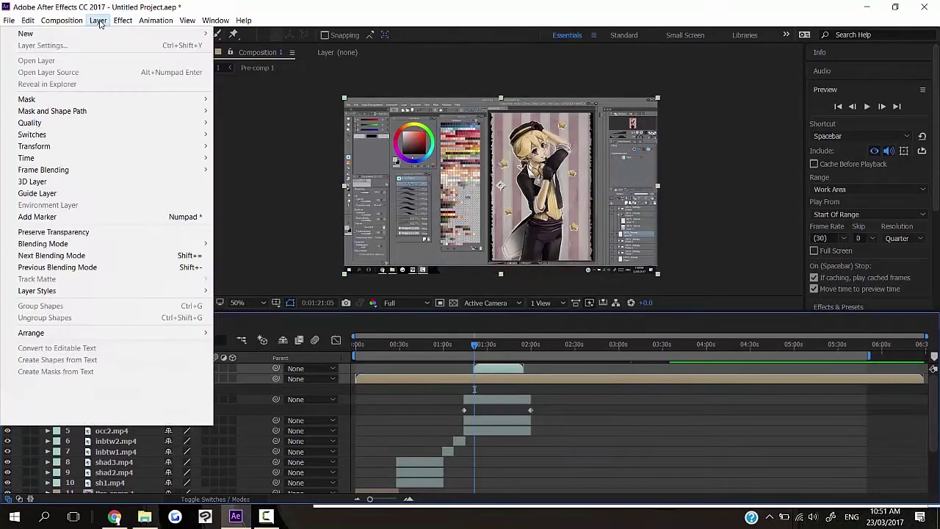
{"action": "left_click", "coordinate": [269, 168]}
{"action": "left_click", "coordinate": [178, 321]}
{"action": "left_click", "coordinate": [669, 345]}
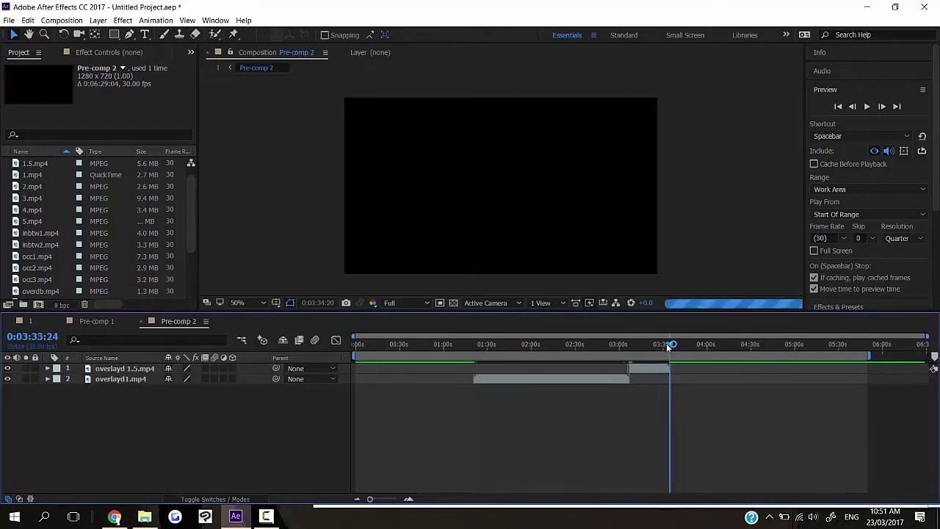
{"action": "left_click", "coordinate": [37, 322]}
{"action": "left_click", "coordinate": [17, 400]}
{"action": "left_click", "coordinate": [473, 345]}
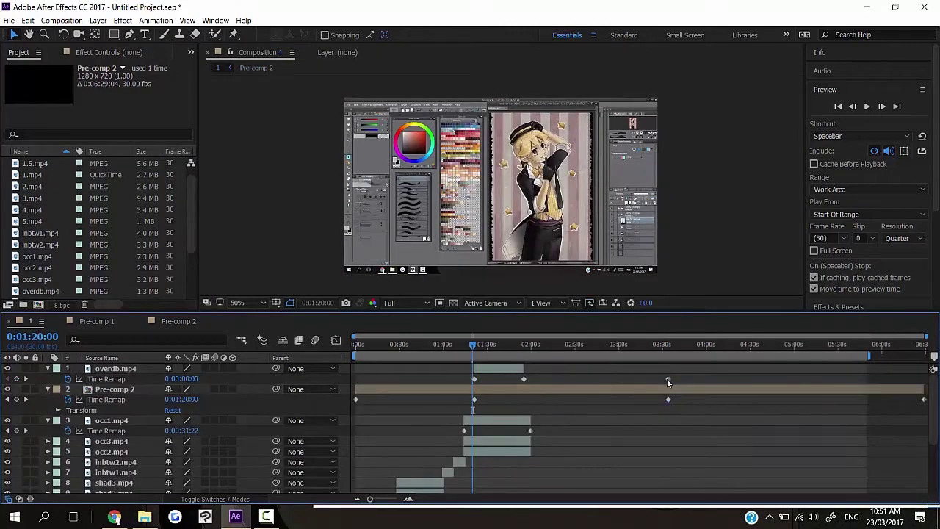
Move Pre-comp 2's first painting keyframe and the overdb.mp4 layer to the end of the occ clips, just before 0:02:00
{"action": "left_click", "coordinate": [507, 369]}
{"action": "left_click", "coordinate": [409, 499]}
{"action": "left_click_drag", "start_coordinate": [476, 400], "coordinate": [592, 404]}
{"action": "left_click_drag", "start_coordinate": [500, 367], "coordinate": [616, 365]}
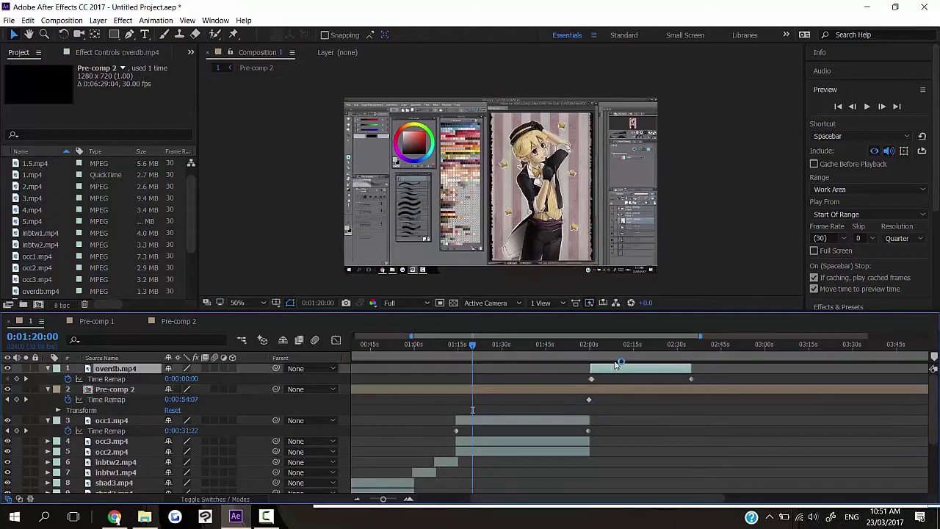
{"action": "key", "text": "equal"}
{"action": "key", "text": "equal"}
{"action": "left_click_drag", "start_coordinate": [516, 345], "coordinate": [729, 368]}
{"action": "left_click", "coordinate": [725, 346]}
{"action": "key", "text": "equal"}
{"action": "left_click", "coordinate": [719, 348]}
{"action": "key", "text": "minus"}
{"action": "key", "text": "minus"}
{"action": "key", "text": "minus"}
Move the end Time Remap keyframes of Pre-comp 2 and overdb.mp4 to about 0:02:17:23 and trim overdb.mp4 just past them
{"action": "left_click_drag", "start_coordinate": [830, 400], "coordinate": [585, 409]}
{"action": "left_click_drag", "start_coordinate": [615, 379], "coordinate": [578, 380]}
{"action": "left_click_drag", "start_coordinate": [586, 399], "coordinate": [579, 401]}
{"action": "left_click_drag", "start_coordinate": [613, 368], "coordinate": [582, 368]}
Choose a blending mode for overdb.mp4 and Pre-comp 2, scrub the stage to 0:02:17:23 and collapse both layers' properties
{"action": "right_click", "coordinate": [553, 365]}
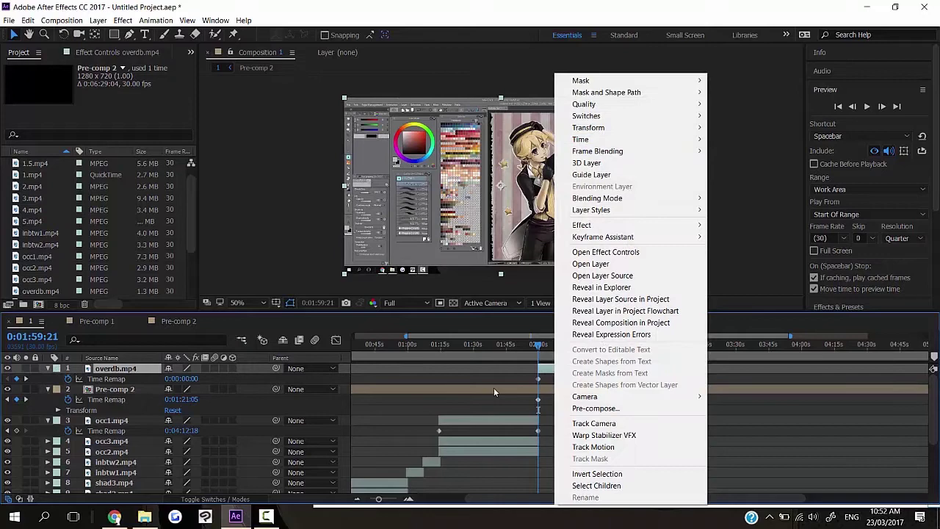
{"action": "left_click", "coordinate": [494, 391], "text": "shift"}
{"action": "right_click", "coordinate": [558, 369]}
{"action": "left_click", "coordinate": [474, 422]}
{"action": "left_click", "coordinate": [500, 346]}
{"action": "left_click_drag", "start_coordinate": [512, 347], "coordinate": [579, 346]}
{"action": "left_click", "coordinate": [49, 390]}
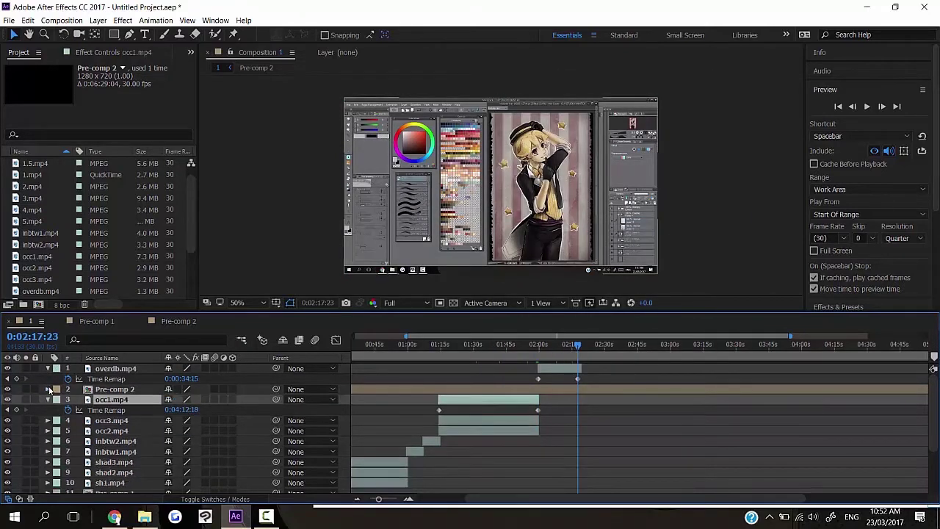
{"action": "left_click", "coordinate": [49, 369]}
{"action": "left_click", "coordinate": [116, 369]}
{"action": "scroll", "coordinate": [148, 221], "scroll_direction": "down", "scroll_amount": 2}
Import cd.mp4, l2.mp4, painyeover.mp4 and lighten1.mp4 from the Recordings folder into the project
{"action": "left_click", "coordinate": [145, 516]}
{"action": "left_click", "coordinate": [905, 236], "text": "ctrl"}
{"action": "left_click", "coordinate": [531, 275], "text": "ctrl"}
{"action": "left_click", "coordinate": [828, 242], "text": "ctrl"}
{"action": "left_click_drag", "start_coordinate": [828, 243], "coordinate": [52, 269]}
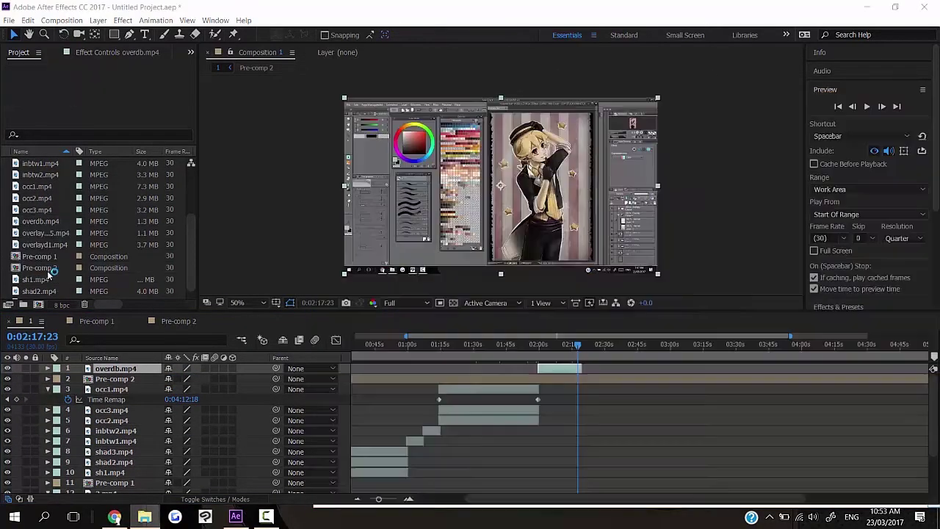
Place lighten1.mp4, painyeover.mp4, l2.mp4 and cd.mp4 above overdb.mp4, starting at 0:02:17:23
{"action": "left_click_drag", "start_coordinate": [41, 211], "coordinate": [540, 364]}
{"action": "left_click_drag", "start_coordinate": [565, 370], "coordinate": [606, 369]}
{"action": "mouse_move", "coordinate": [379, 499]}
{"action": "left_mouse_down"}
{"action": "mouse_move", "coordinate": [415, 502]}
{"action": "mouse_move", "coordinate": [388, 500]}
{"action": "left_mouse_up"}
{"action": "left_click", "coordinate": [48, 410]}
{"action": "left_click_drag", "start_coordinate": [566, 499], "coordinate": [607, 498]}
{"action": "left_click_drag", "start_coordinate": [388, 500], "coordinate": [359, 499]}
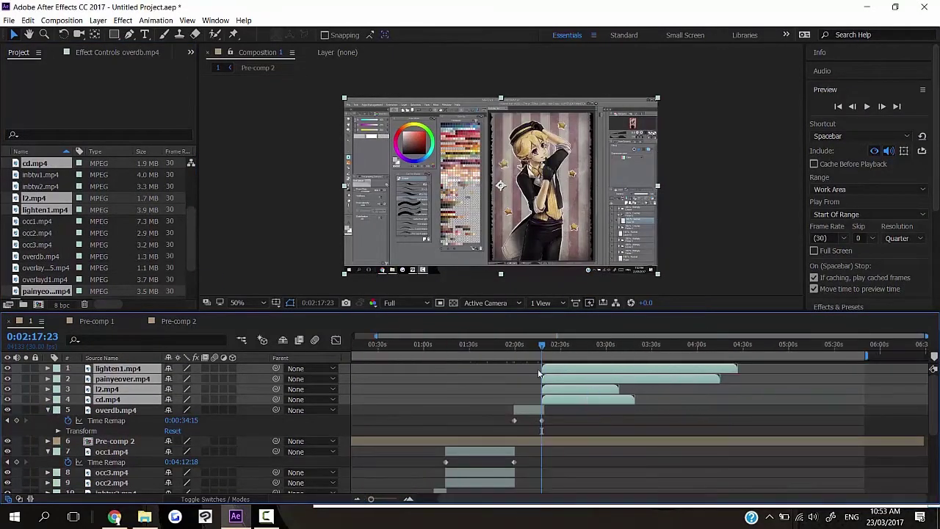
Set the blending mode of the four new layers and move painyeover.mp4 on top, starting where lighten1.mp4 ends
{"action": "right_click", "coordinate": [609, 377]}
{"action": "mouse_move", "coordinate": [661, 197]}
{"action": "left_click", "coordinate": [459, 217]}
{"action": "left_click_drag", "start_coordinate": [624, 378], "coordinate": [827, 378]}
{"action": "left_click", "coordinate": [544, 350]}
{"action": "left_click", "coordinate": [551, 368]}
{"action": "key", "text": "ctrl+bracketleft"}
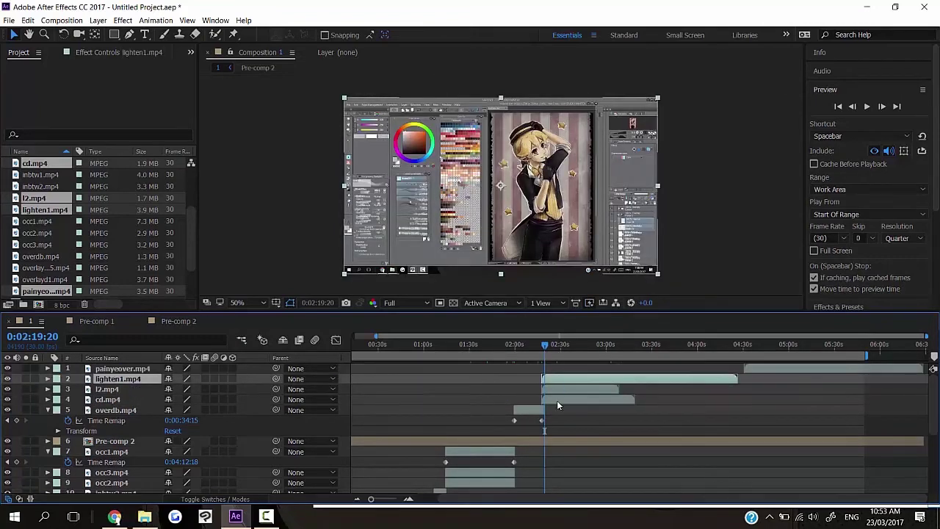
{"action": "left_click", "coordinate": [765, 369]}
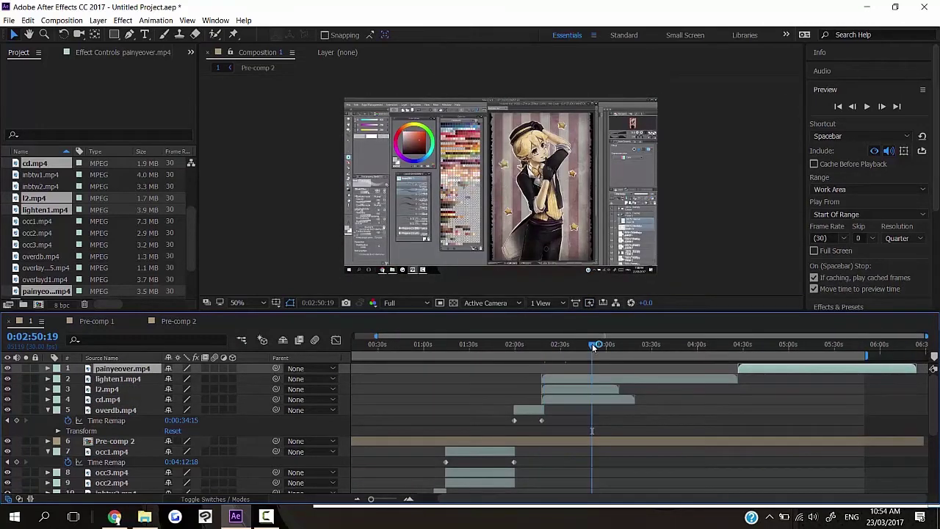
{"action": "right_click", "coordinate": [753, 370]}
{"action": "mouse_move", "coordinate": [791, 151]}
Enable Time Remapping on lighten1.mp4, l2.mp4 and cd.mp4 and move their end keyframes to about 0:02:51
{"action": "left_click", "coordinate": [556, 354]}
{"action": "left_click", "coordinate": [566, 379]}
{"action": "left_click", "coordinate": [577, 400], "text": "shift"}
{"action": "key", "text": "ctrl+alt+t"}
{"action": "left_click_drag", "start_coordinate": [738, 390], "coordinate": [594, 410]}
{"action": "left_click_drag", "start_coordinate": [635, 431], "coordinate": [592, 431]}
{"action": "left_click_drag", "start_coordinate": [634, 421], "coordinate": [603, 426]}
{"action": "left_click_drag", "start_coordinate": [737, 380], "coordinate": [606, 401]}
{"action": "key", "text": "ctrl+z"}
Line up the end Time Remap keyframes of lighten1.mp4, l2.mp4 and cd.mp4 at 0:02:51:29
{"action": "left_click_drag", "start_coordinate": [742, 369], "coordinate": [657, 346]}
{"action": "key", "text": "equal"}
{"action": "key", "text": "equal"}
{"action": "key", "text": "equal"}
{"action": "key", "text": "equal"}
{"action": "key", "text": "equal"}
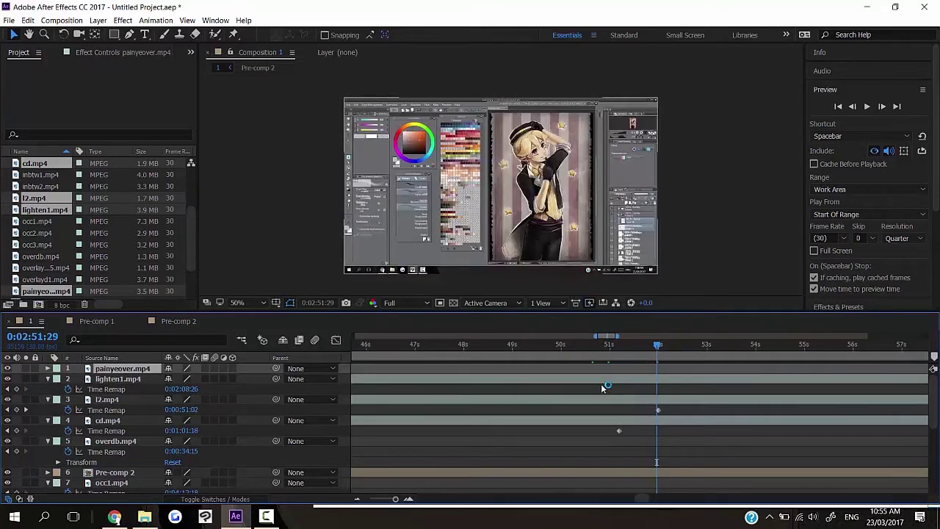
{"action": "left_click_drag", "start_coordinate": [603, 389], "coordinate": [656, 389]}
{"action": "left_click_drag", "start_coordinate": [619, 431], "coordinate": [661, 402]}
Trim the ends of lighten1.mp4, l2.mp4 and cd.mp4 to about 0:02:53:14
{"action": "key", "text": "minus"}
{"action": "key", "text": "minus"}
{"action": "key", "text": "minus"}
{"action": "key", "text": "minus"}
{"action": "left_click_drag", "start_coordinate": [679, 421], "coordinate": [663, 423]}
{"action": "left_click_drag", "start_coordinate": [691, 379], "coordinate": [662, 380]}
{"action": "left_click", "coordinate": [408, 499]}
{"action": "left_click_drag", "start_coordinate": [760, 380], "coordinate": [725, 381]}
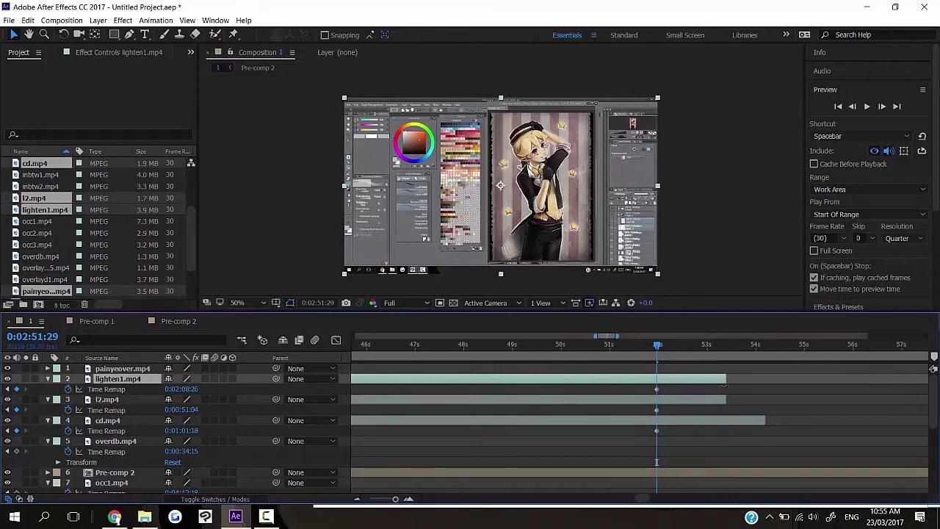
{"action": "left_click_drag", "start_coordinate": [767, 422], "coordinate": [727, 423]}
Move the painyeover.mp4 layer so it starts at 0:02:51:29, on the end keyframes of the lighten stage
{"action": "left_click", "coordinate": [357, 498]}
{"action": "left_click_drag", "start_coordinate": [691, 374], "coordinate": [644, 375]}
{"action": "left_click", "coordinate": [394, 499]}
{"action": "left_click_drag", "start_coordinate": [551, 370], "coordinate": [741, 370]}
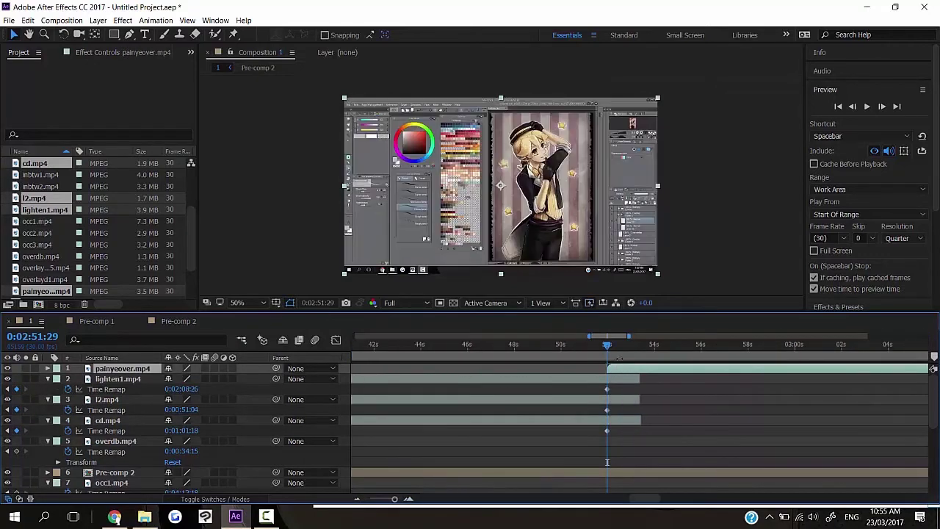
Import last.mp4, f1.mp4, whit.mp4 and yello.mp4 and place them above painyeover.mp4, starting at 0:02:53:14
{"action": "left_click_drag", "start_coordinate": [607, 346], "coordinate": [642, 346]}
{"action": "left_click", "coordinate": [365, 498]}
{"action": "left_click", "coordinate": [145, 516]}
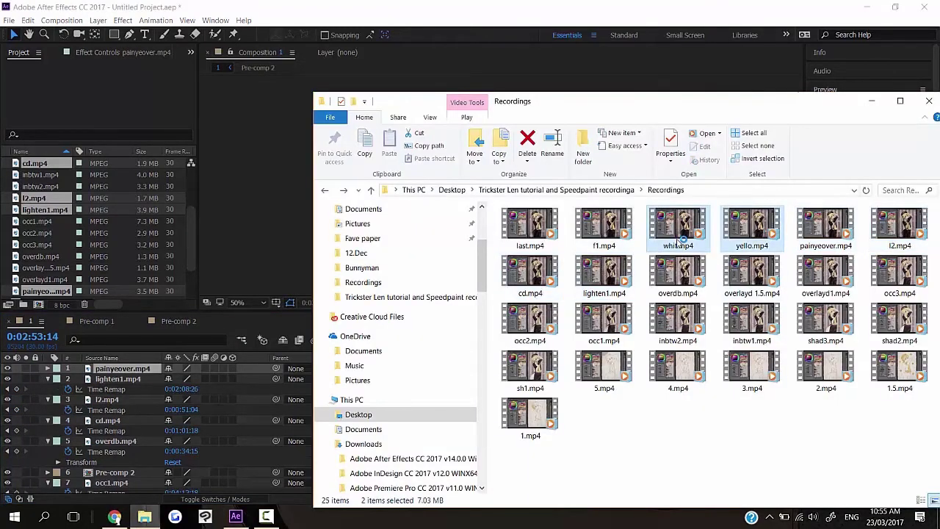
{"action": "left_click_drag", "start_coordinate": [678, 273], "coordinate": [33, 274]}
{"action": "left_click_drag", "start_coordinate": [39, 221], "coordinate": [484, 374]}
{"action": "left_click", "coordinate": [395, 498]}
{"action": "left_click", "coordinate": [365, 499]}
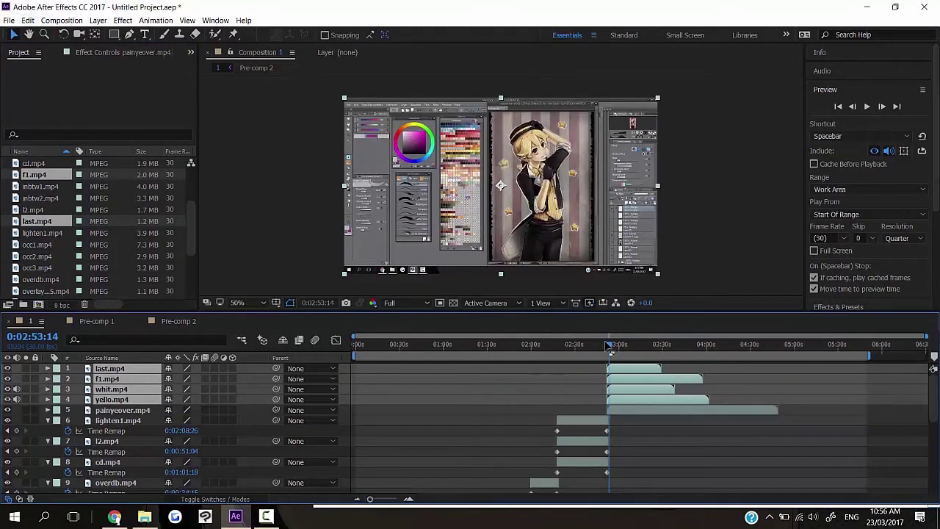
Set the blending mode of last.mp4, f1.mp4, whit.mp4 and yello.mp4 together
{"action": "right_click", "coordinate": [627, 373]}
{"action": "mouse_move", "coordinate": [654, 197]}
{"action": "left_click", "coordinate": [470, 129]}
Hide painyeover.mp4 at 0:03:12:08 to inspect the blend, and set its blending mode
{"action": "scroll", "coordinate": [653, 123], "scroll_direction": "up", "scroll_amount": 1}
{"action": "left_click", "coordinate": [636, 344]}
{"action": "left_click", "coordinate": [625, 410]}
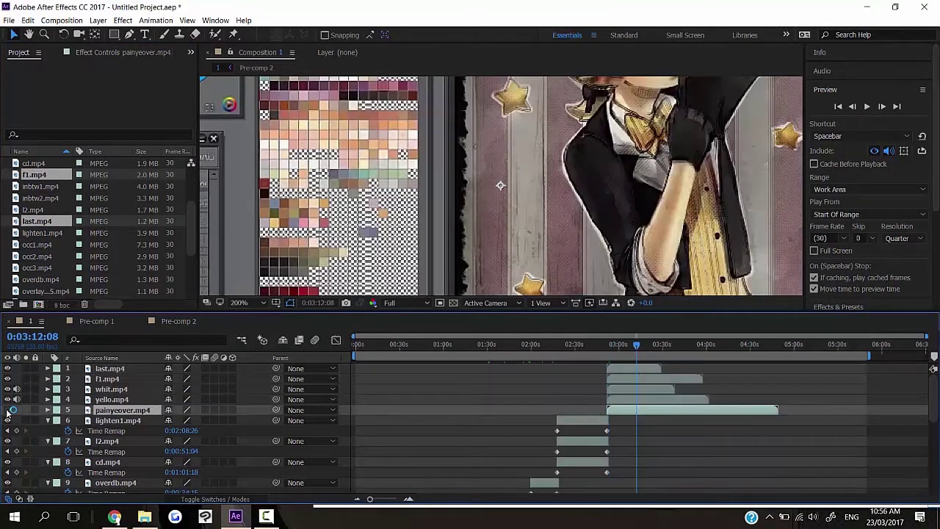
{"action": "left_click", "coordinate": [8, 411]}
{"action": "scroll", "coordinate": [588, 220], "scroll_direction": "up", "scroll_amount": 1}
{"action": "right_click", "coordinate": [639, 411]}
{"action": "mouse_move", "coordinate": [687, 197]}
{"action": "left_click", "coordinate": [507, 147]}
{"action": "scroll", "coordinate": [507, 149], "scroll_direction": "down", "scroll_amount": 1}
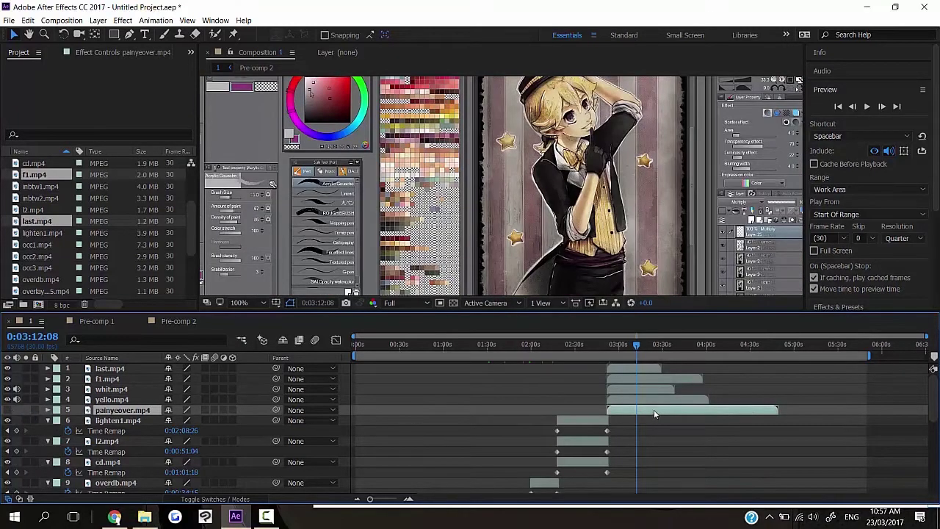
Time-remap and trim painyeover.mp4 to about 0:03:05, move the four layers above it to start there, and show painyeover.mp4 again
{"action": "key", "text": "ctrl+alt+t"}
{"action": "left_click_drag", "start_coordinate": [778, 420], "coordinate": [639, 399]}
{"action": "key", "text": "alt+]"}
{"action": "left_click", "coordinate": [624, 400]}
{"action": "left_click", "coordinate": [625, 369], "text": "shift"}
{"action": "left_click_drag", "start_coordinate": [637, 345], "coordinate": [673, 348]}
{"action": "left_click", "coordinate": [431, 409]}
{"action": "left_click", "coordinate": [8, 411]}
{"action": "left_click", "coordinate": [408, 499]}
{"action": "left_click", "coordinate": [409, 499]}
{"action": "left_click", "coordinate": [408, 498]}
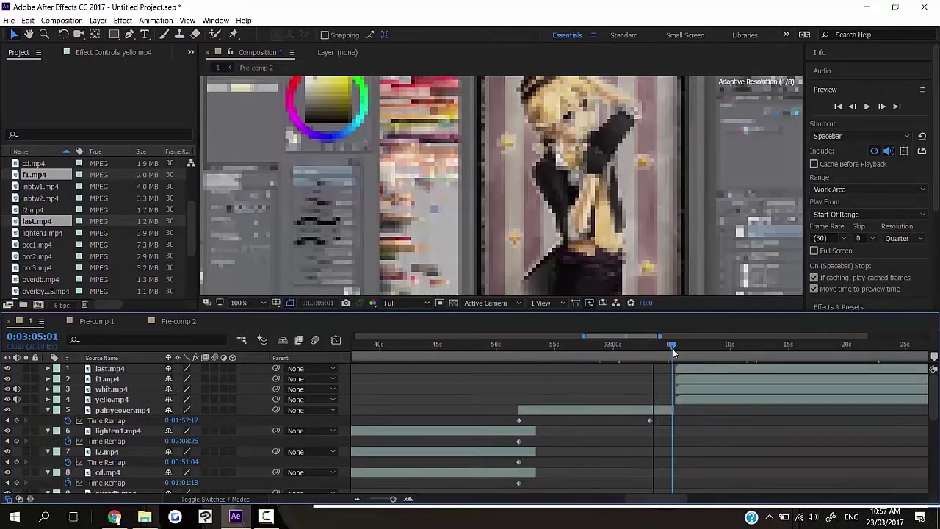
Move painyeover.mp4's end Time Remap keyframe to 0:03:05:01 and select the layers from yello.mp4 to last.mp4
{"action": "left_click_drag", "start_coordinate": [651, 421], "coordinate": [673, 420]}
{"action": "left_click", "coordinate": [406, 499]}
{"action": "left_click", "coordinate": [408, 498]}
{"action": "left_click", "coordinate": [408, 499]}
{"action": "left_click", "coordinate": [720, 400]}
{"action": "left_click", "coordinate": [720, 369], "text": "shift"}
{"action": "left_click", "coordinate": [360, 499]}
{"action": "left_click", "coordinate": [359, 499]}
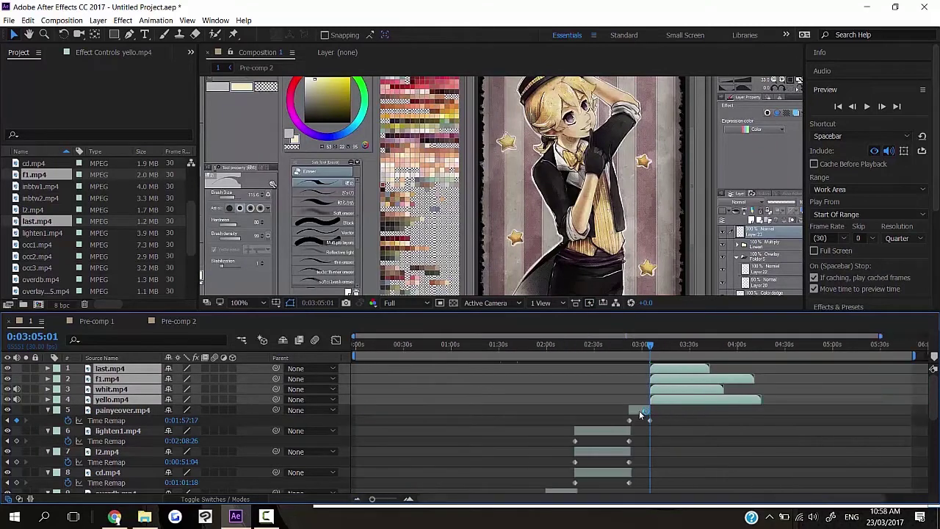
Move painyeover.mp4 to the top of the layer stack, extend it to about 0:03:09, and pull its end Time Remap keyframe to about 0:03:02
{"action": "left_click_drag", "start_coordinate": [107, 411], "coordinate": [105, 365]}
{"action": "left_click", "coordinate": [409, 499]}
{"action": "left_click", "coordinate": [408, 499]}
{"action": "left_click_drag", "start_coordinate": [659, 369], "coordinate": [844, 369]}
{"action": "left_click_drag", "start_coordinate": [650, 379], "coordinate": [516, 377]}
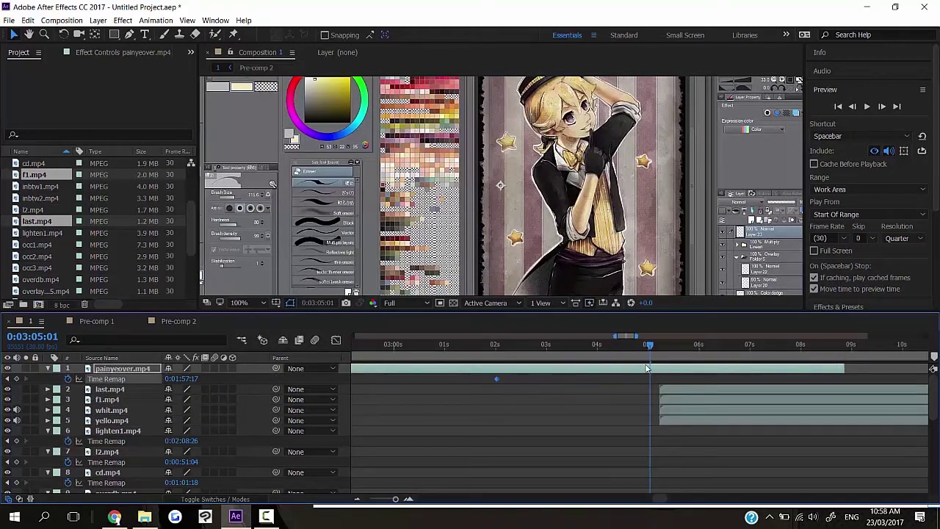
Keyframe painyeover.mp4's Opacity from 100% at 0:03:02:01 to 0% at 0:03:07:29
{"action": "left_click_drag", "start_coordinate": [651, 347], "coordinate": [496, 346]}
{"action": "left_click", "coordinate": [47, 368]}
{"action": "left_click", "coordinate": [48, 368]}
{"action": "left_click", "coordinate": [58, 390]}
{"action": "left_click", "coordinate": [78, 442]}
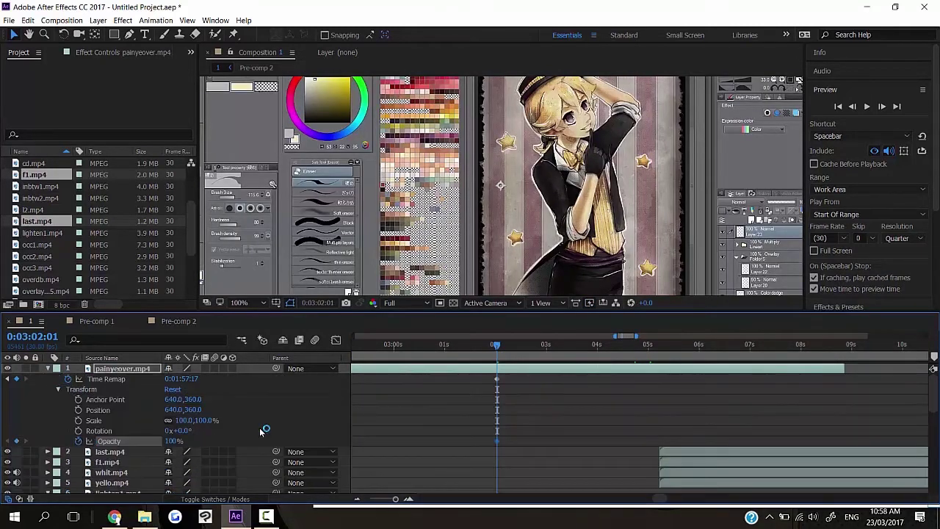
{"action": "left_click", "coordinate": [799, 345]}
{"action": "left_click_drag", "start_coordinate": [173, 441], "coordinate": [96, 442]}
Shift last.mp4, f1.mp4, whit.mp4 and yello.mp4 together so they start at the first Opacity keyframe, about 0:03:02
{"action": "left_click", "coordinate": [359, 499]}
{"action": "left_click", "coordinate": [359, 498]}
{"action": "scroll", "coordinate": [801, 454], "scroll_direction": "down", "scroll_amount": 1}
{"action": "left_click", "coordinate": [804, 452]}
{"action": "left_click", "coordinate": [804, 421], "text": "shift"}
{"action": "left_click", "coordinate": [409, 499]}
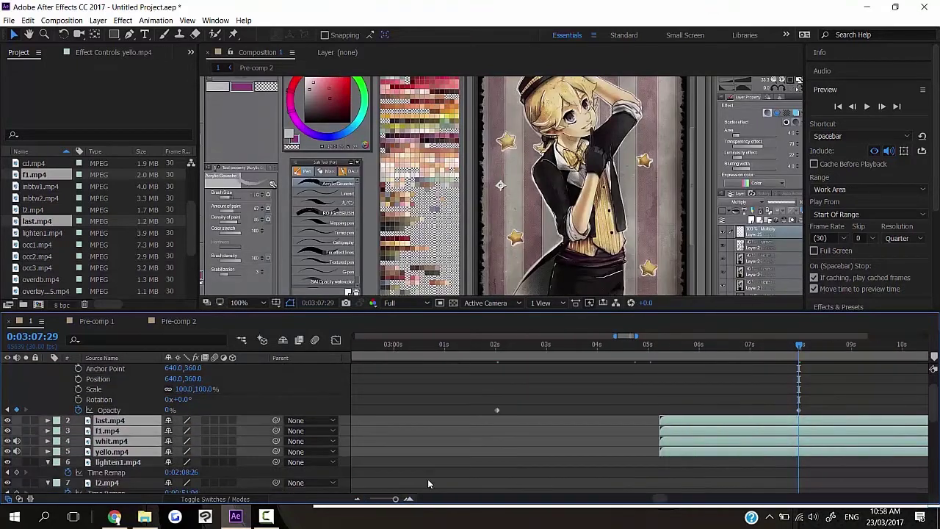
{"action": "left_click_drag", "start_coordinate": [672, 426], "coordinate": [516, 432]}
Enable time remapping on last.mp4, f1.mp4, whit.mp4 and yello.mp4
{"action": "left_click", "coordinate": [359, 499]}
{"action": "left_click", "coordinate": [360, 499]}
{"action": "left_click_drag", "start_coordinate": [477, 499], "coordinate": [628, 516]}
{"action": "key", "text": "ctrl+alt+t"}
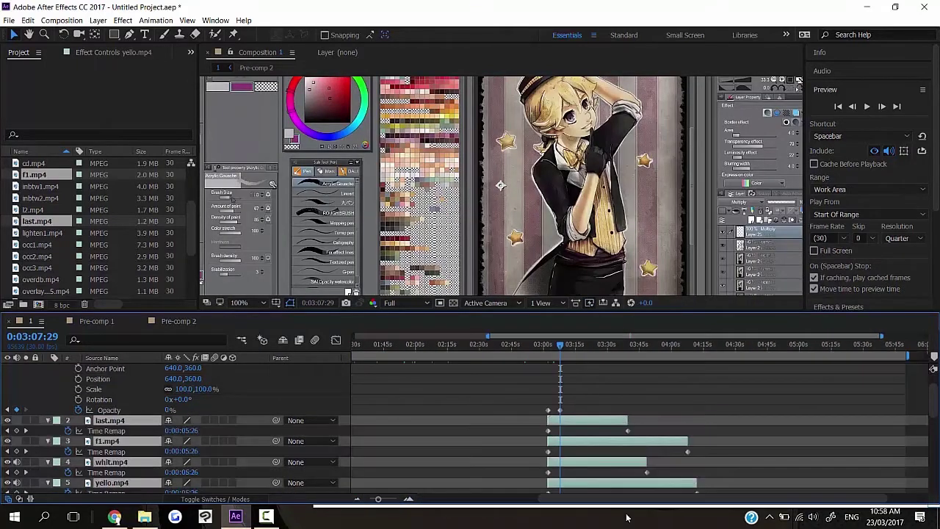
Align the start Time Remap keyframes of last.mp4, f1.mp4, whit.mp4 and yello.mp4 at 0:03:07:29
{"action": "left_click", "coordinate": [549, 431]}
{"action": "scroll", "coordinate": [556, 438], "scroll_direction": "down", "scroll_amount": 1}
{"action": "left_click", "coordinate": [547, 421]}
{"action": "left_click", "coordinate": [548, 441]}
{"action": "left_click", "coordinate": [548, 420]}
{"action": "left_click_drag", "start_coordinate": [548, 400], "coordinate": [561, 400]}
{"action": "left_click_drag", "start_coordinate": [548, 421], "coordinate": [559, 462]}
{"action": "left_click", "coordinate": [408, 498]}
{"action": "left_click", "coordinate": [408, 499]}
{"action": "left_click", "coordinate": [408, 499]}
{"action": "left_click_drag", "start_coordinate": [464, 442], "coordinate": [560, 463]}
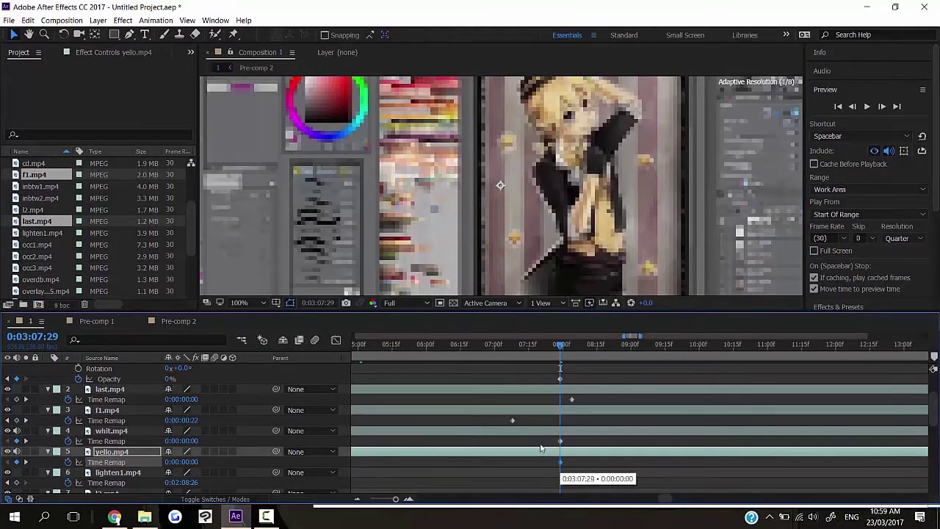
{"action": "left_click_drag", "start_coordinate": [512, 421], "coordinate": [561, 400]}
{"action": "left_click_drag", "start_coordinate": [559, 420], "coordinate": [560, 421]}
{"action": "scroll", "coordinate": [559, 433], "scroll_direction": "up", "scroll_amount": 2}
Move the end Time Remap keyframes of last.mp4, f1.mp4, whit.mp4 and yello.mp4 to 0:03:29:11
{"action": "triple_click", "coordinate": [358, 499]}
{"action": "double_click", "coordinate": [358, 499]}
{"action": "scroll", "coordinate": [558, 441], "scroll_direction": "down", "scroll_amount": 1}
{"action": "left_click", "coordinate": [606, 345]}
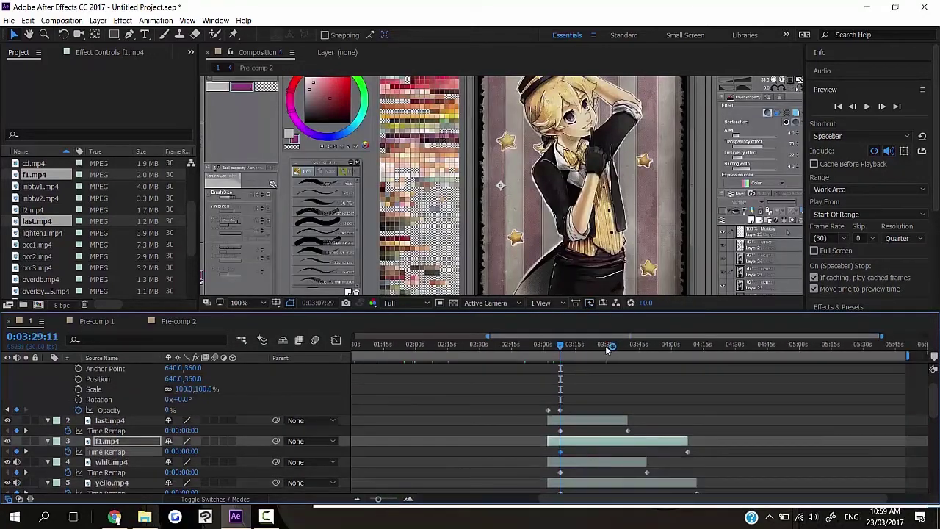
{"action": "triple_click", "coordinate": [408, 499]}
{"action": "left_click_drag", "start_coordinate": [782, 432], "coordinate": [606, 435]}
{"action": "key", "text": "minus"}
{"action": "key", "text": "minus"}
{"action": "scroll", "coordinate": [662, 433], "scroll_direction": "down", "scroll_amount": 1}
{"action": "left_click_drag", "start_coordinate": [771, 420], "coordinate": [606, 423]}
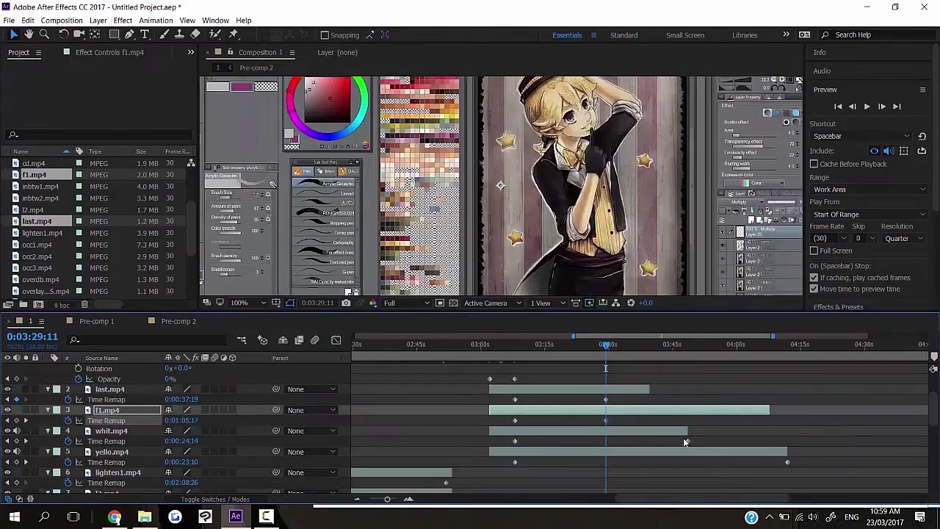
{"action": "left_click_drag", "start_coordinate": [687, 442], "coordinate": [606, 446]}
{"action": "left_click_drag", "start_coordinate": [788, 462], "coordinate": [606, 467]}
Trim the ends of yello.mp4, whit.mp4, f1.mp4 and last.mp4 to about 0:03:31
{"action": "left_click_drag", "start_coordinate": [787, 452], "coordinate": [619, 452]}
{"action": "left_click_drag", "start_coordinate": [688, 431], "coordinate": [619, 431]}
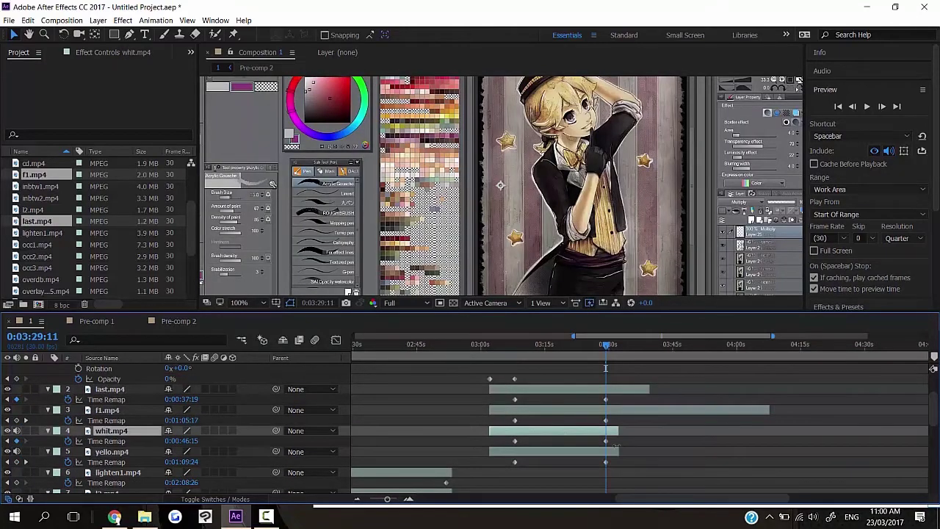
{"action": "left_click_drag", "start_coordinate": [769, 410], "coordinate": [613, 390]}
{"action": "left_click_drag", "start_coordinate": [618, 410], "coordinate": [613, 431]}
{"action": "left_click_drag", "start_coordinate": [619, 451], "coordinate": [614, 452]}
{"action": "double_click", "coordinate": [357, 498]}
{"action": "scroll", "coordinate": [732, 434], "scroll_direction": "up", "scroll_amount": 2}
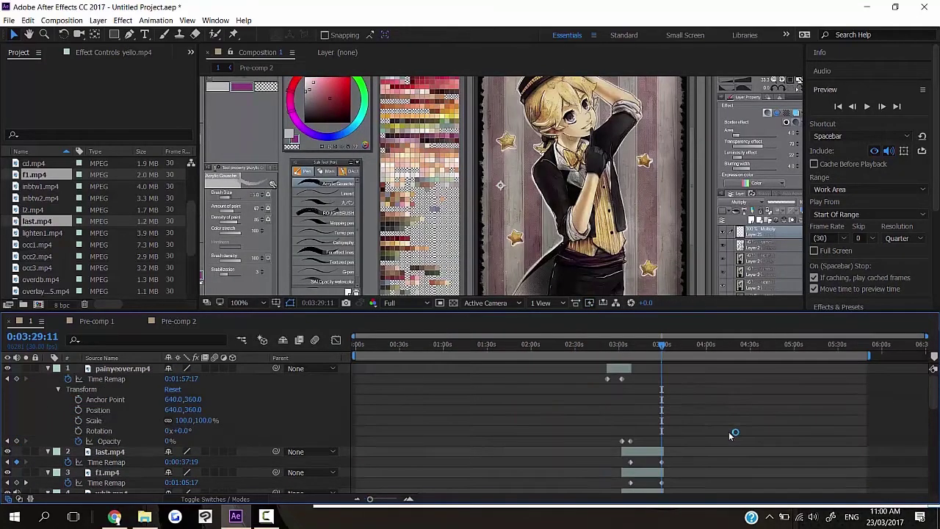
Collapse the expanded properties of all layers from painyeover.mp4 down through the lighten and overlay stages
{"action": "left_click", "coordinate": [48, 368]}
{"action": "left_click", "coordinate": [48, 400]}
{"action": "left_click", "coordinate": [48, 410]}
{"action": "left_click", "coordinate": [48, 431]}
{"action": "left_click", "coordinate": [48, 441]}
{"action": "left_click", "coordinate": [48, 379]}
{"action": "left_click", "coordinate": [47, 442]}
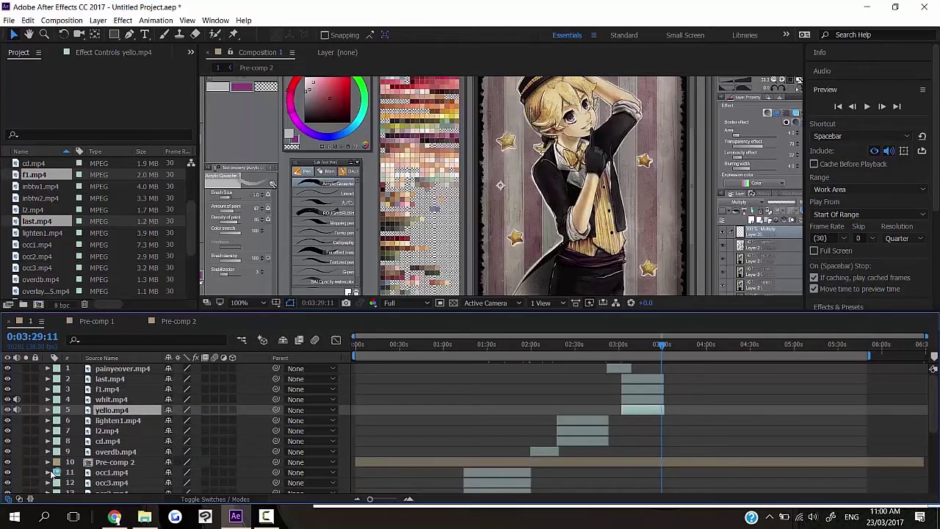
Preview the paint-over and finishing transition with the work area limited to about 0:02:48 to 0:03:16
{"action": "left_click", "coordinate": [596, 344]}
{"action": "left_click", "coordinate": [868, 108]}
{"action": "left_click", "coordinate": [867, 108]}
{"action": "left_click_drag", "start_coordinate": [354, 357], "coordinate": [601, 357]}
{"action": "left_click_drag", "start_coordinate": [869, 356], "coordinate": [642, 356]}
{"action": "left_click", "coordinate": [867, 108]}
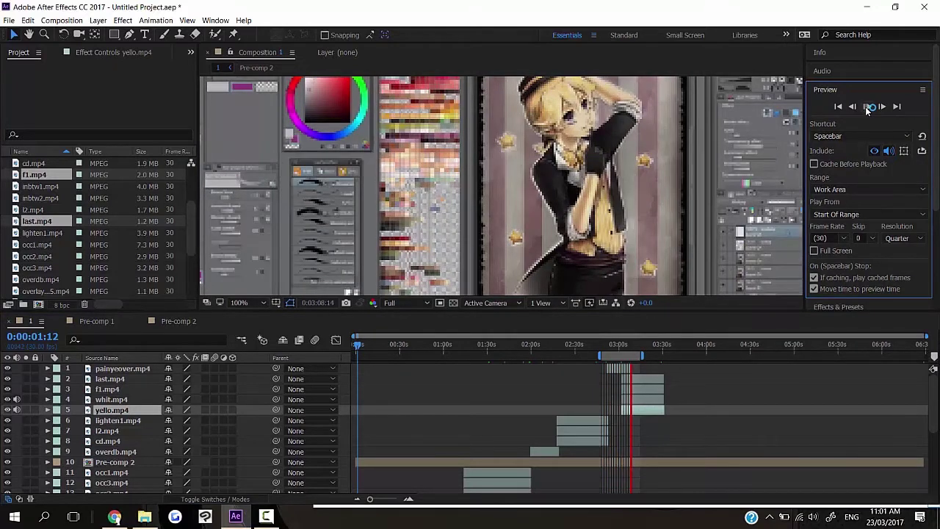
{"action": "scroll", "coordinate": [676, 165], "scroll_direction": "down", "scroll_amount": 2}
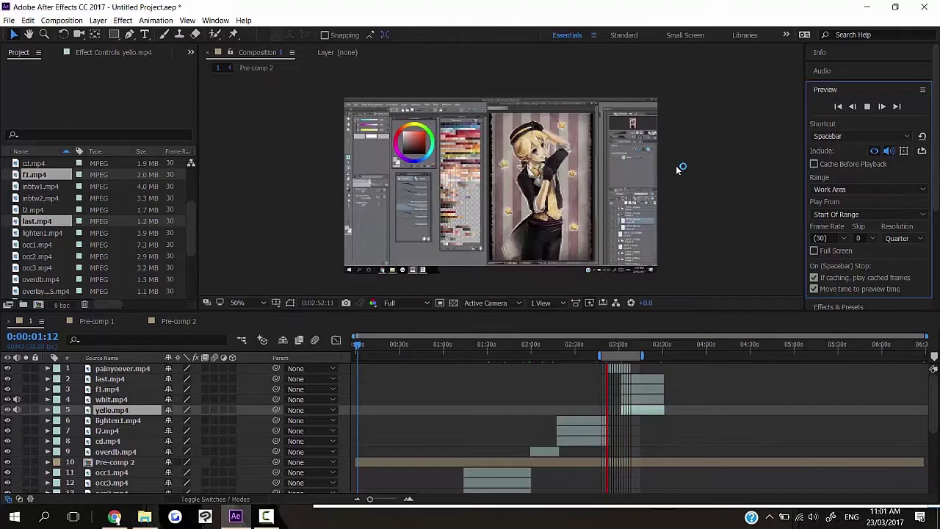
{"action": "left_click", "coordinate": [869, 109]}
Move painyeover.mp4's end Time Remap keyframe to about 0:02:56 and its Opacity fade to about 0:02:55 to 0:02:59
{"action": "key", "text": "equal"}
{"action": "key", "text": "equal"}
{"action": "left_click", "coordinate": [596, 370]}
{"action": "left_click", "coordinate": [48, 369]}
{"action": "left_click", "coordinate": [602, 346]}
{"action": "left_click_drag", "start_coordinate": [634, 379], "coordinate": [601, 385]}
{"action": "left_click", "coordinate": [672, 369]}
{"action": "left_click_drag", "start_coordinate": [627, 437], "coordinate": [644, 421]}
Shift last.mp4, f1.mp4, whit.mp4 and yello.mp4 earlier so their start Time Remap keyframes sit at about 0:02:59
{"action": "left_click", "coordinate": [649, 452]}
{"action": "scroll", "coordinate": [649, 451], "scroll_direction": "down", "scroll_amount": 1}
{"action": "left_click", "coordinate": [649, 451], "text": "shift"}
{"action": "left_click", "coordinate": [48, 421]}
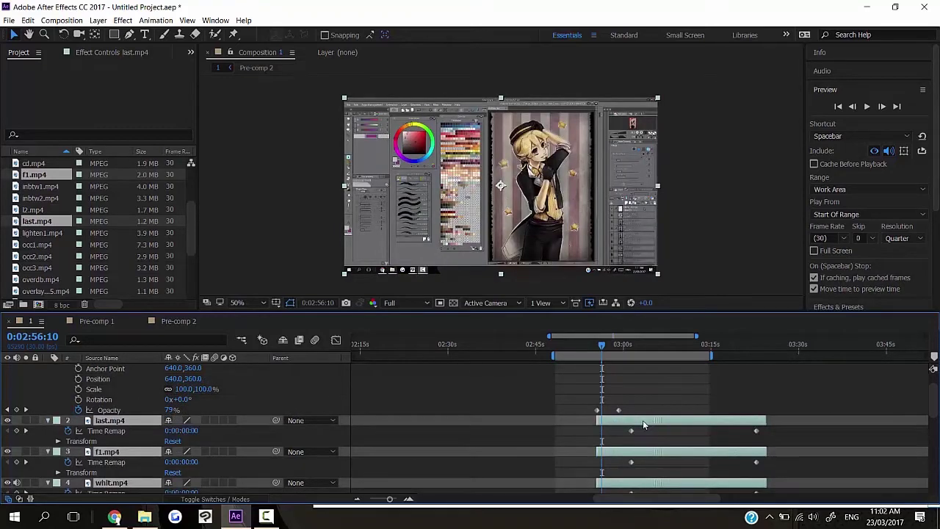
{"action": "left_click", "coordinate": [619, 347]}
Move the end Time Remap keyframes of last.mp4, f1.mp4, whit.mp4 and yello.mp4 to 0:03:14:19
{"action": "left_click", "coordinate": [708, 346]}
{"action": "left_click_drag", "start_coordinate": [744, 431], "coordinate": [710, 431]}
{"action": "left_click_drag", "start_coordinate": [744, 462], "coordinate": [708, 463]}
{"action": "scroll", "coordinate": [743, 445], "scroll_direction": "down", "scroll_amount": 2}
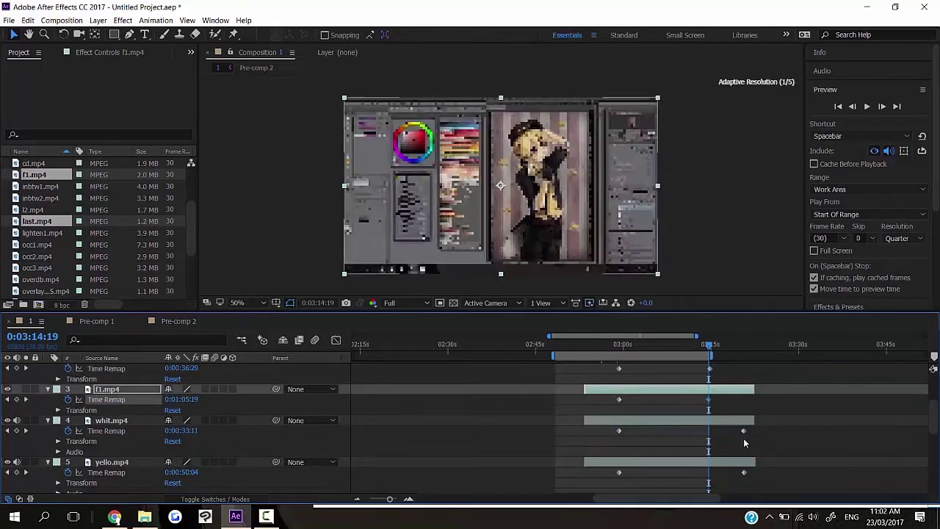
{"action": "left_click_drag", "start_coordinate": [744, 431], "coordinate": [710, 431]}
{"action": "left_click_drag", "start_coordinate": [744, 473], "coordinate": [710, 472]}
{"action": "scroll", "coordinate": [709, 470], "scroll_direction": "up", "scroll_amount": 2}
Set the work area to run from the composition's start to the end of the finishing layers, about 0:03:23
{"action": "left_click_drag", "start_coordinate": [711, 355], "coordinate": [757, 355]}
{"action": "left_click_drag", "start_coordinate": [389, 499], "coordinate": [363, 499]}
{"action": "left_click_drag", "start_coordinate": [600, 356], "coordinate": [353, 355]}
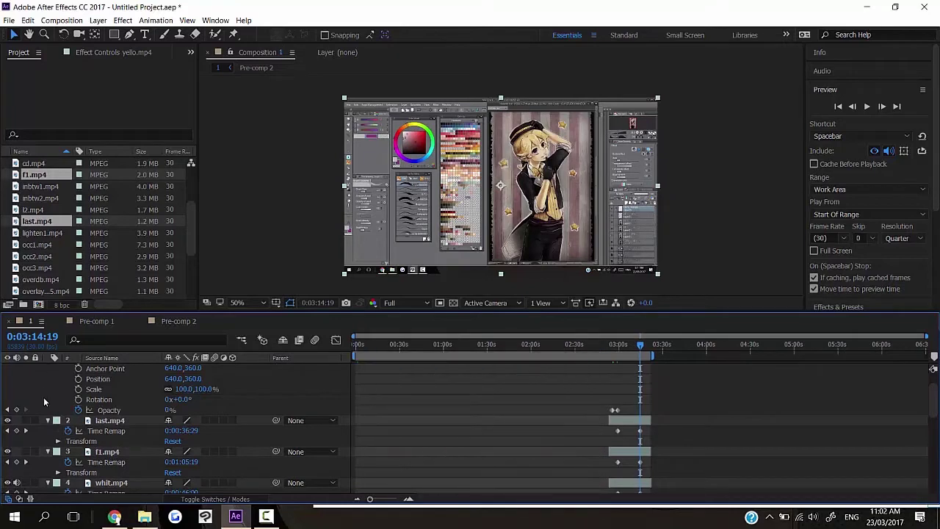
Collapse the properties of painyeover.mp4 and the four finishing layers
{"action": "scroll", "coordinate": [44, 400], "scroll_direction": "up", "scroll_amount": 1}
{"action": "left_click", "coordinate": [48, 369]}
{"action": "left_click", "coordinate": [47, 379]}
{"action": "left_click", "coordinate": [48, 399]}
{"action": "left_click", "coordinate": [48, 410]}
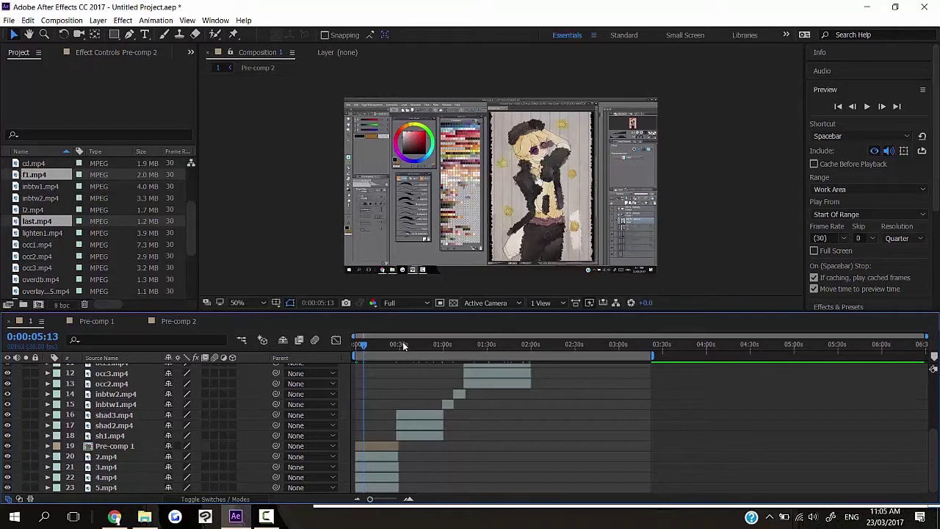
Examine the early flat-colour, shading and in-between stages at several points between 0:00:17:05 and 0:01:12:14
{"action": "scroll", "coordinate": [509, 375], "scroll_direction": "up", "scroll_amount": 2}
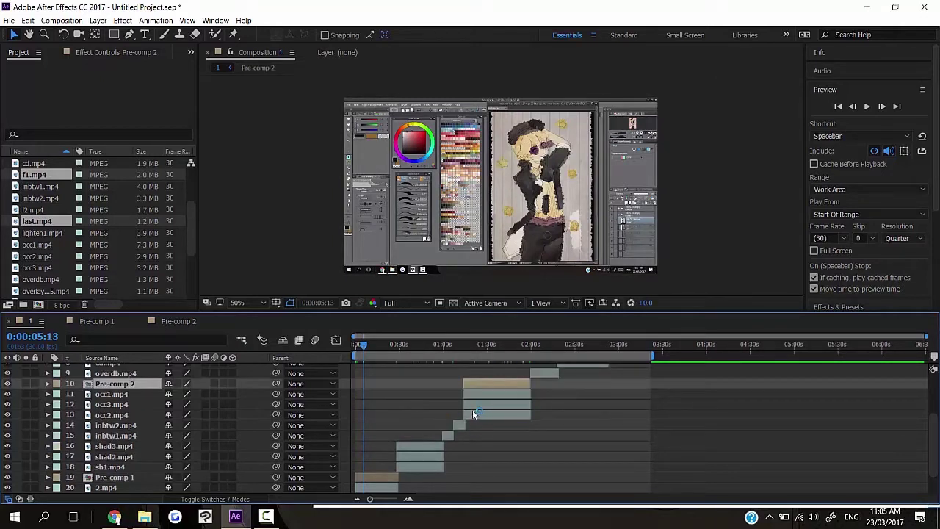
{"action": "scroll", "coordinate": [485, 430], "scroll_direction": "down", "scroll_amount": 1}
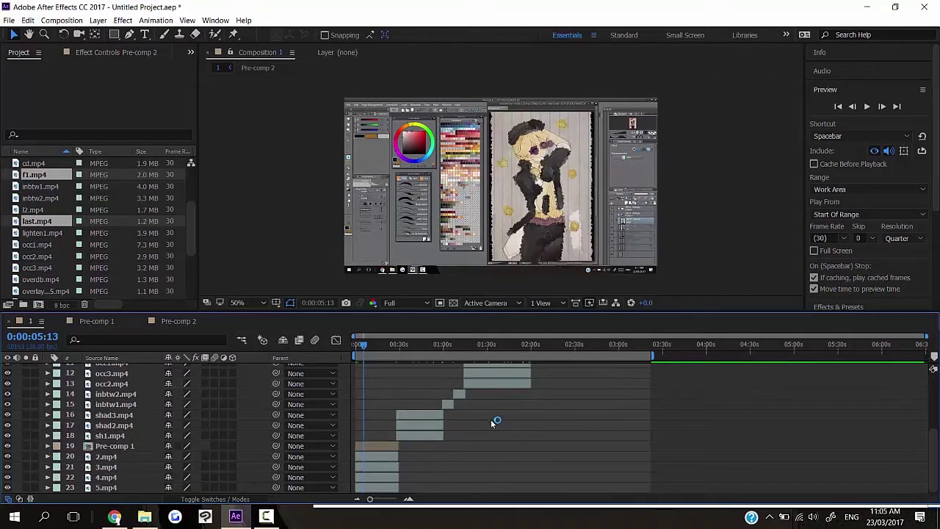
{"action": "left_click", "coordinate": [381, 346]}
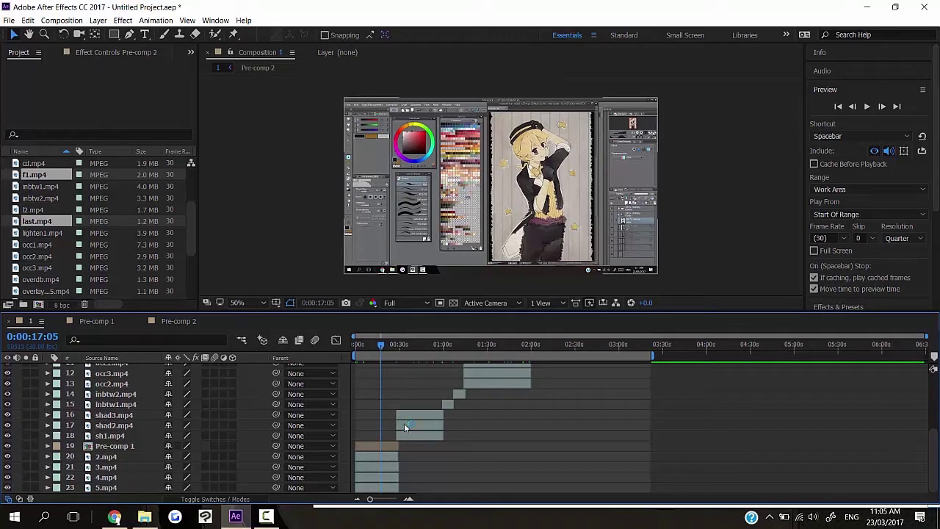
{"action": "left_click", "coordinate": [425, 346]}
{"action": "scroll", "coordinate": [512, 448], "scroll_direction": "up", "scroll_amount": 1}
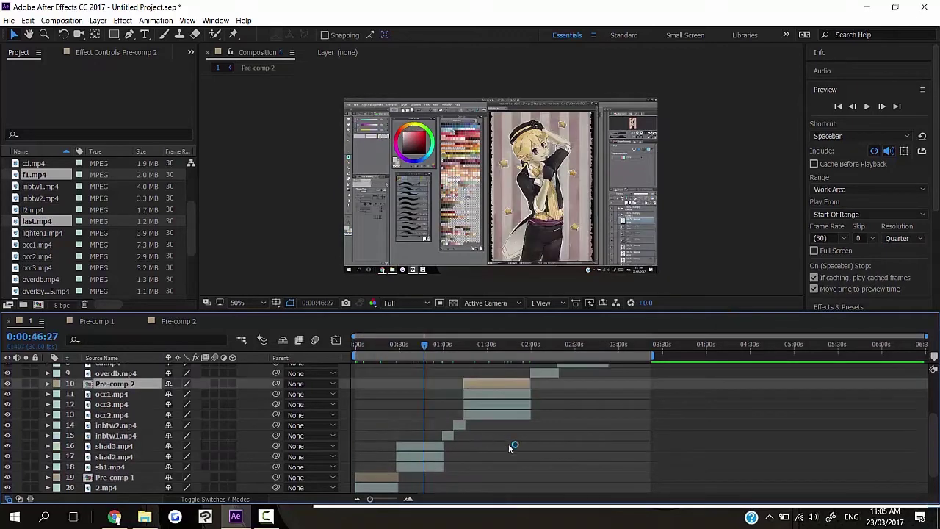
{"action": "left_click", "coordinate": [447, 345]}
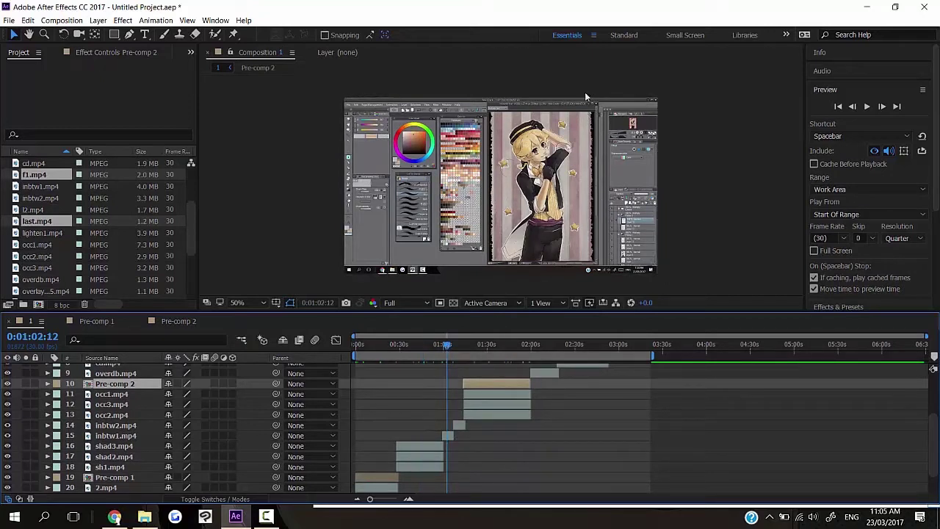
{"action": "left_click", "coordinate": [458, 346]}
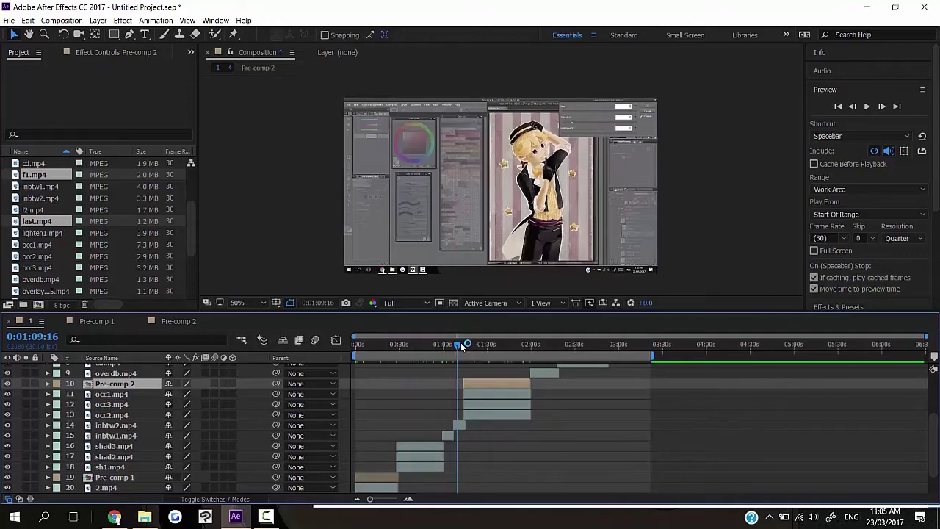
{"action": "left_click", "coordinate": [462, 345]}
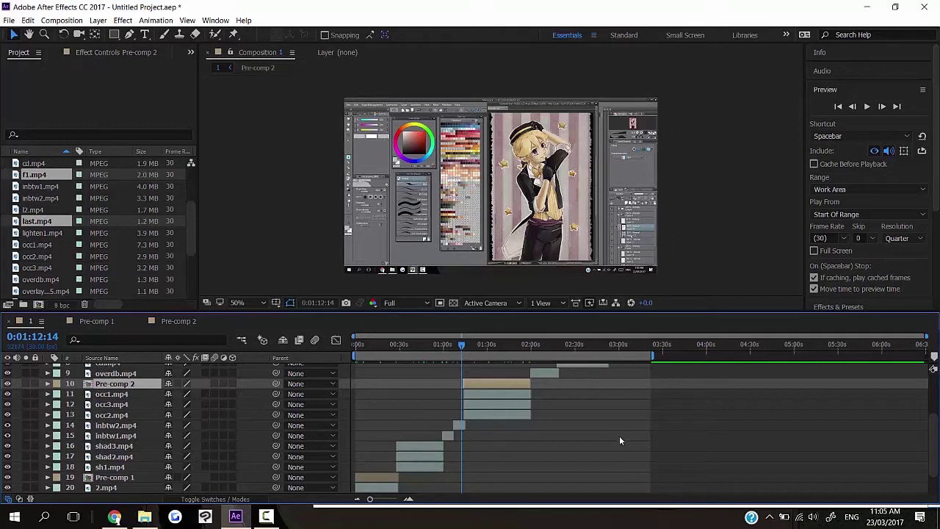
{"action": "scroll", "coordinate": [620, 441], "scroll_direction": "up", "scroll_amount": 3}
{"action": "scroll", "coordinate": [471, 412], "scroll_direction": "down", "scroll_amount": 4}
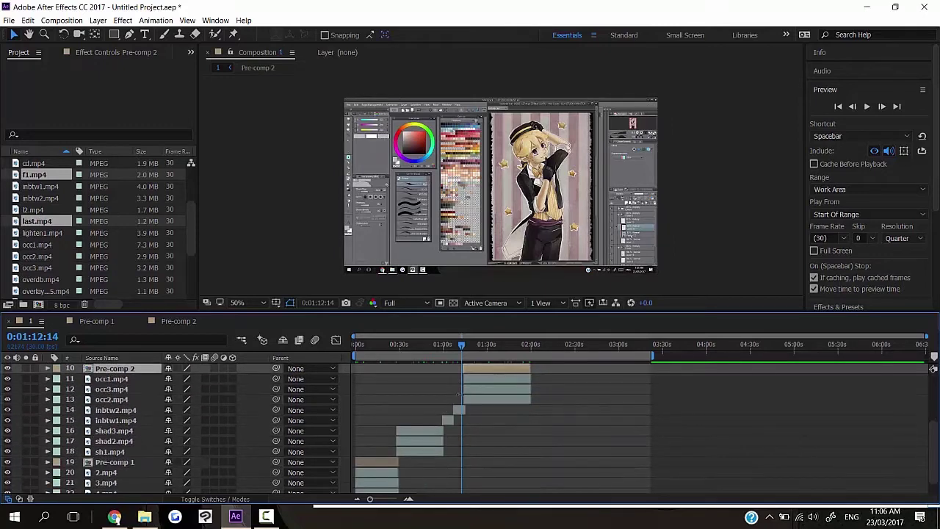
{"action": "scroll", "coordinate": [500, 453], "scroll_direction": "up", "scroll_amount": 5}
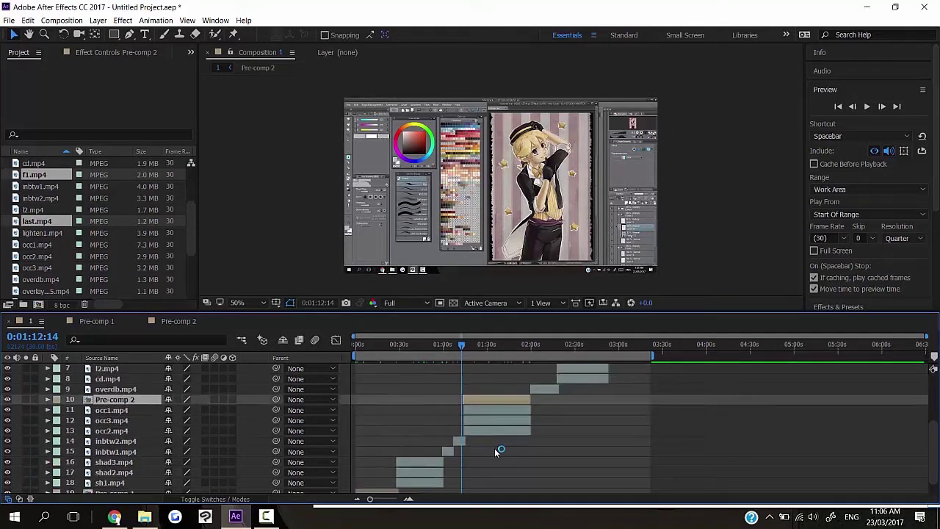
Check the overlay and lighten stages up to 0:02:24:15, and shift Pre-comp 2 to span about 0:01:50 to 0:02:42
{"action": "left_click", "coordinate": [543, 345]}
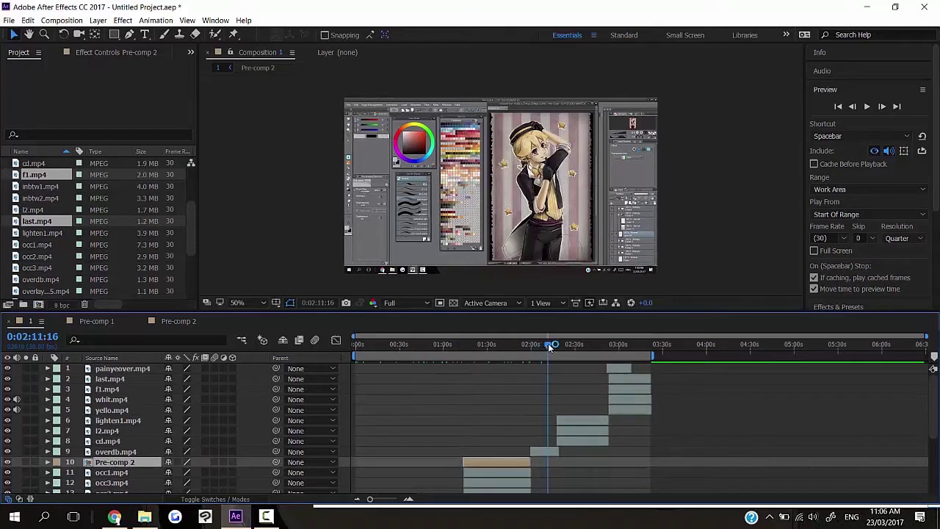
{"action": "left_click", "coordinate": [556, 346]}
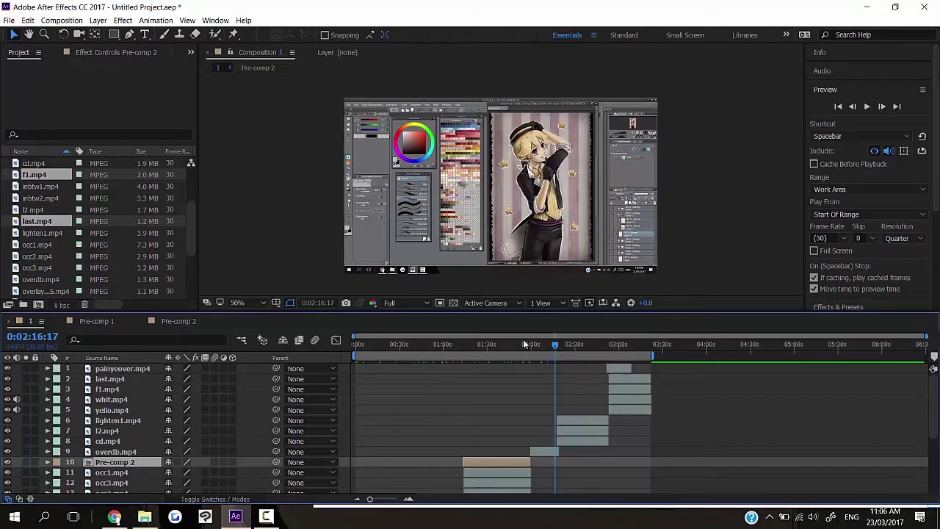
{"action": "left_click", "coordinate": [516, 342]}
{"action": "left_click", "coordinate": [566, 341]}
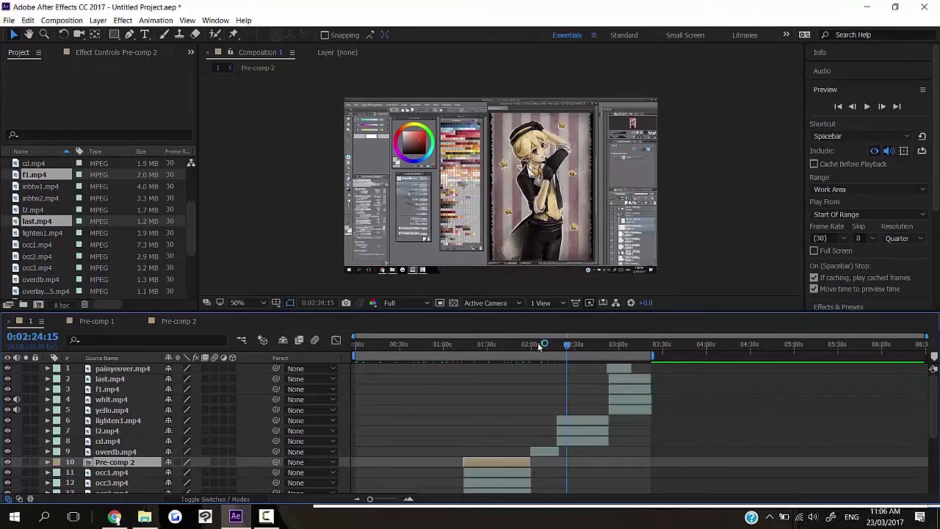
{"action": "left_click", "coordinate": [538, 345]}
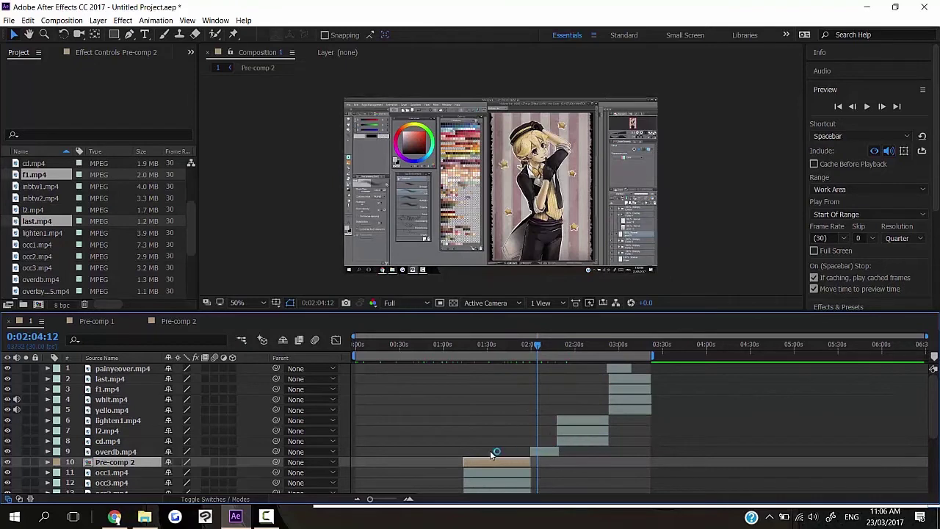
{"action": "left_click_drag", "start_coordinate": [529, 462], "coordinate": [585, 461]}
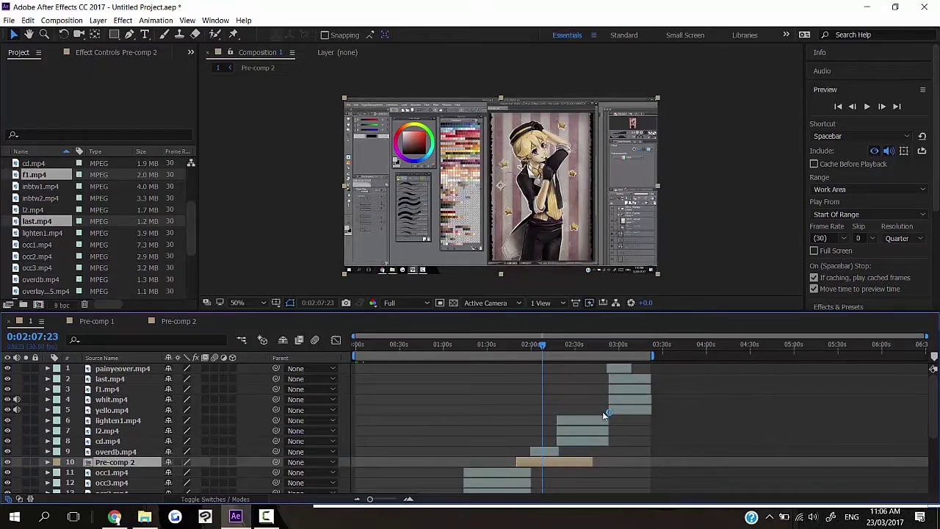
Open Pre-comp 2, inspect overlayd 1.5.mp4 at 0:03:15:25, and return to composition 1 to review its layer order
{"action": "scroll", "coordinate": [604, 415], "scroll_direction": "down", "scroll_amount": 1}
{"action": "double_click", "coordinate": [132, 433]}
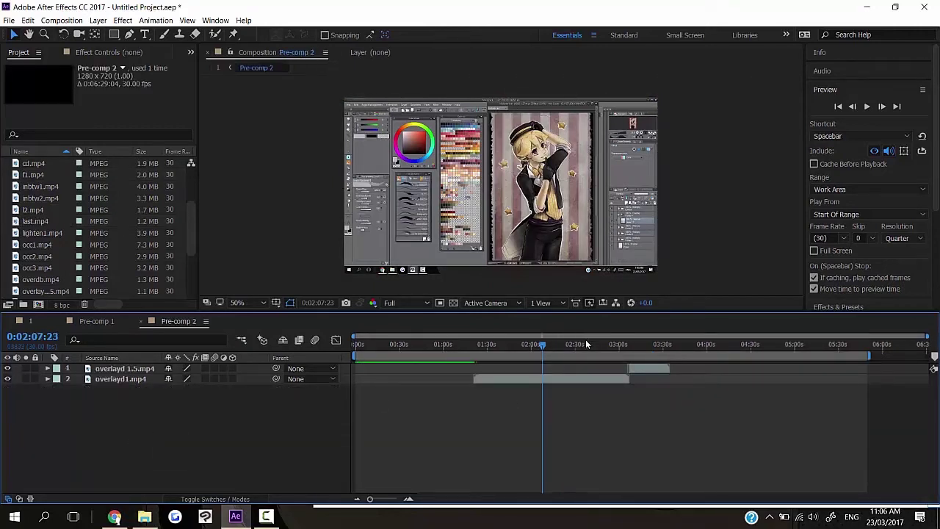
{"action": "left_click_drag", "start_coordinate": [586, 340], "coordinate": [642, 344]}
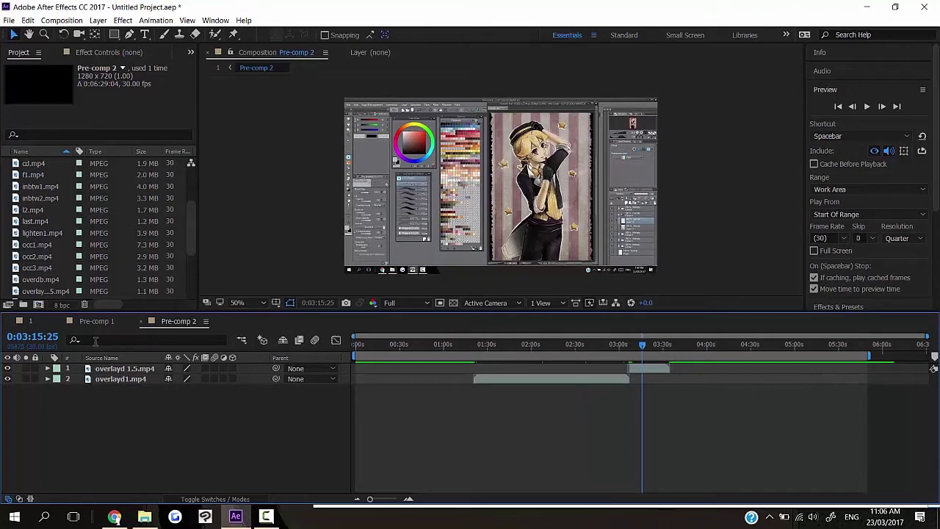
{"action": "left_click", "coordinate": [37, 321]}
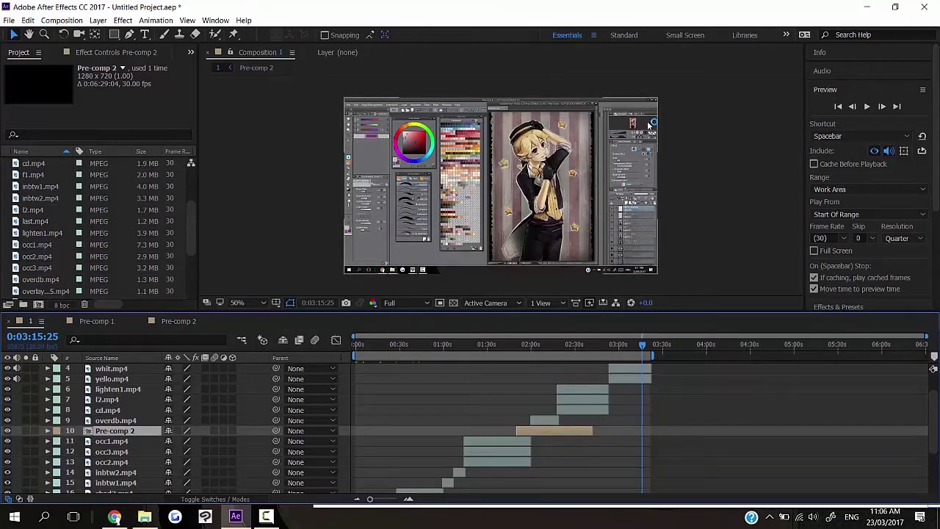
{"action": "scroll", "coordinate": [612, 382], "scroll_direction": "up", "scroll_amount": 2}
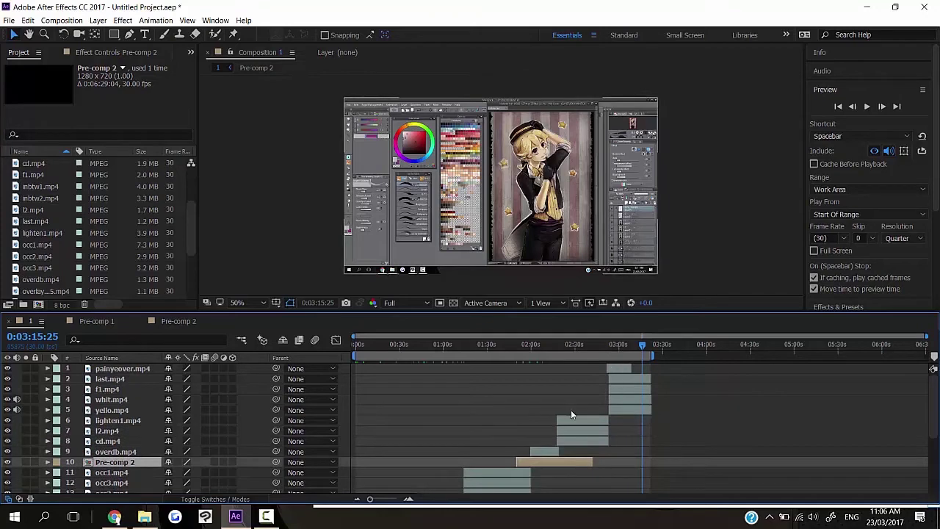
{"action": "scroll", "coordinate": [571, 410], "scroll_direction": "down", "scroll_amount": 3}
{"action": "scroll", "coordinate": [517, 427], "scroll_direction": "up", "scroll_amount": 3}
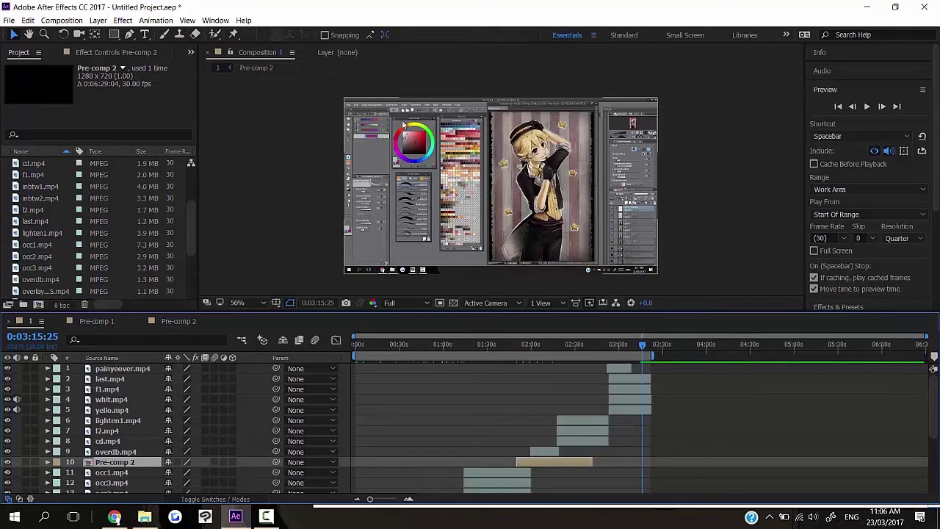
{"action": "key", "text": "slash"}
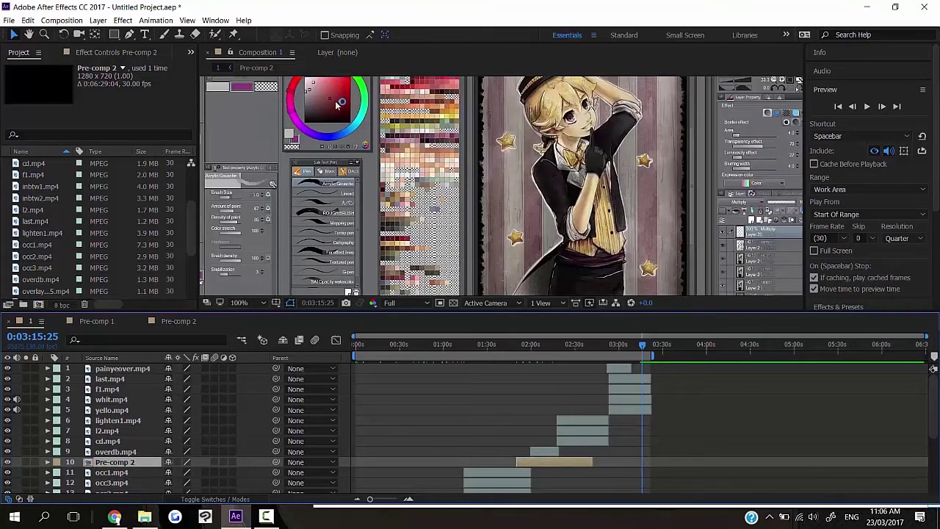
{"action": "scroll", "coordinate": [695, 198], "scroll_direction": "down", "scroll_amount": 1}
{"action": "scroll", "coordinate": [695, 199], "scroll_direction": "up", "scroll_amount": 1}
{"action": "key", "text": "comma"}
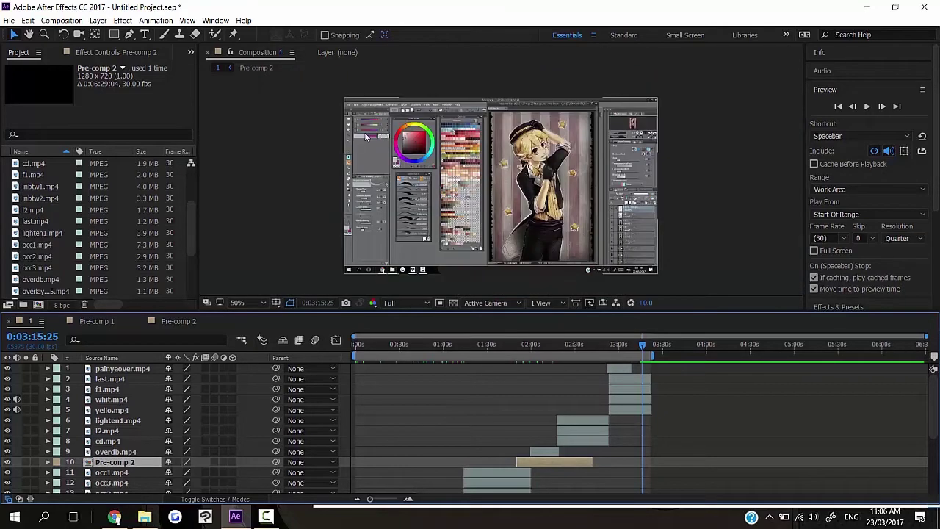
{"action": "key", "text": "period"}
{"action": "key", "text": "comma"}
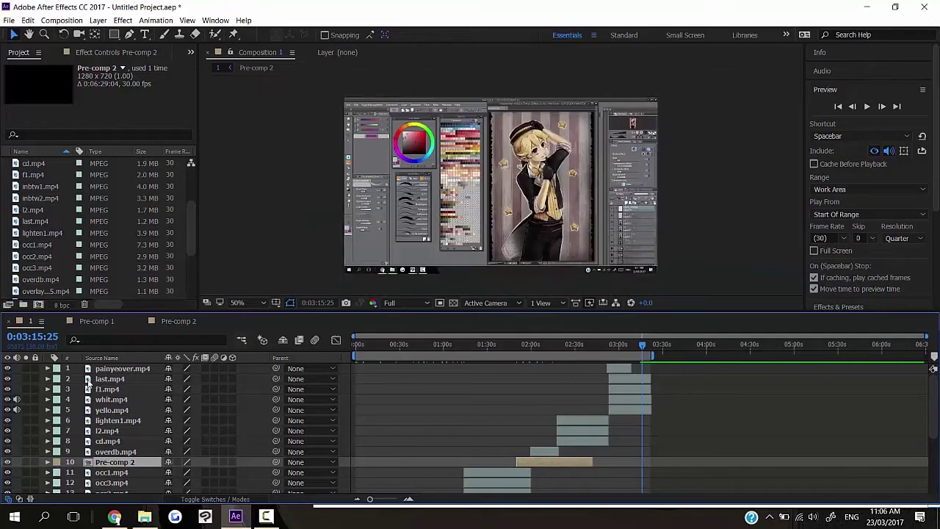
Draw a rectangular mask around the artwork canvas on 5.mp4 at the start of the composition
{"action": "scroll", "coordinate": [487, 399], "scroll_direction": "down", "scroll_amount": 5}
{"action": "left_click", "coordinate": [366, 344]}
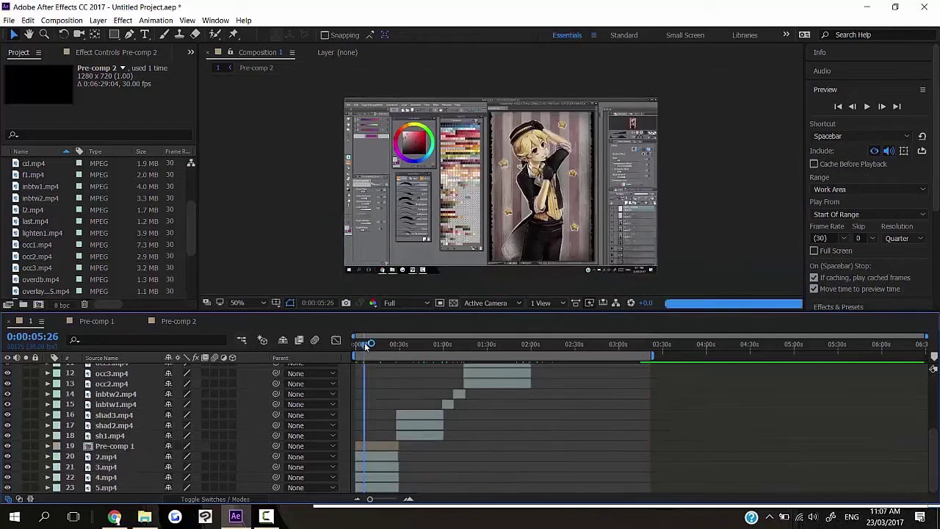
{"action": "key", "text": "Home"}
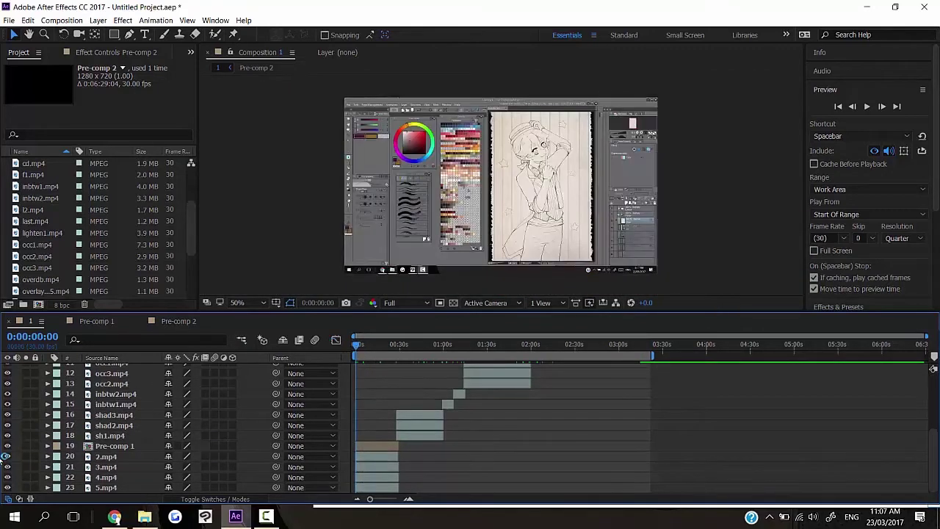
{"action": "left_click", "coordinate": [92, 490]}
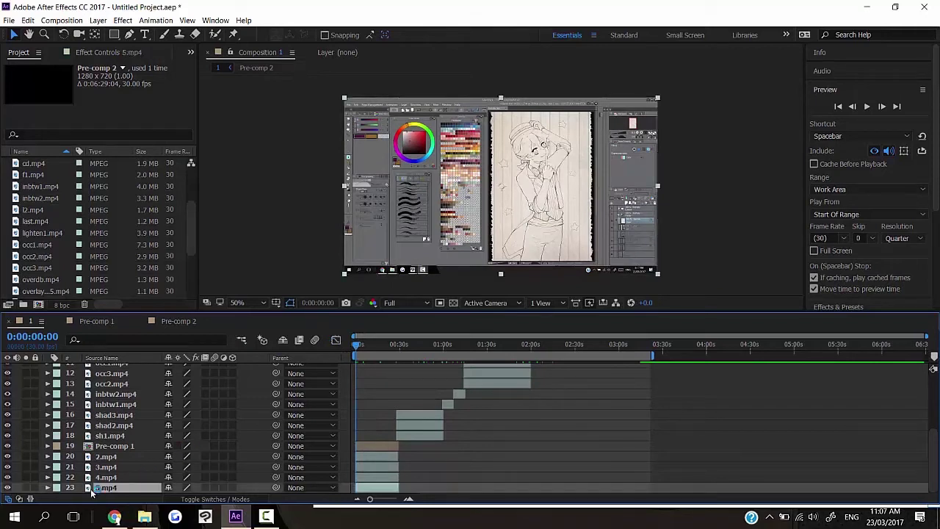
{"action": "left_click", "coordinate": [114, 35]}
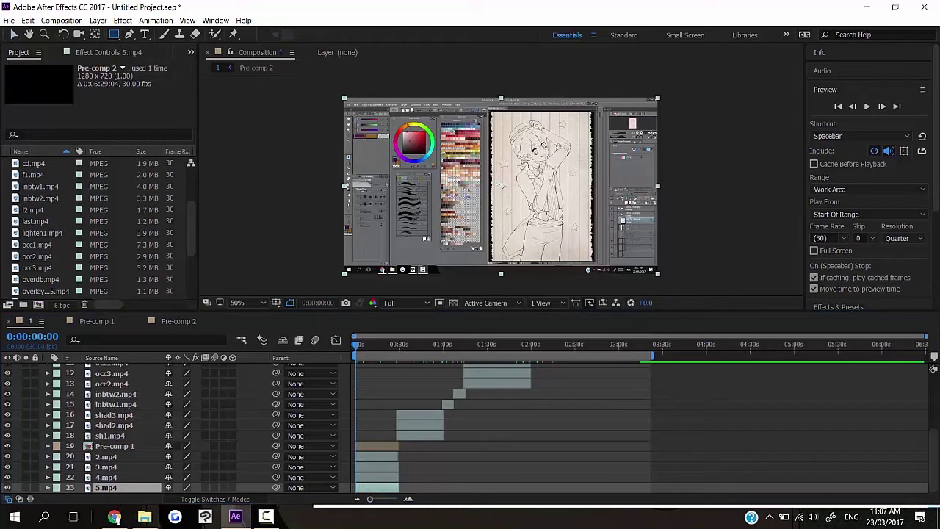
{"action": "mouse_move", "coordinate": [487, 109]}
{"action": "left_mouse_down"}
{"action": "mouse_move", "coordinate": [593, 158]}
{"action": "mouse_move", "coordinate": [594, 260]}
{"action": "left_mouse_up"}
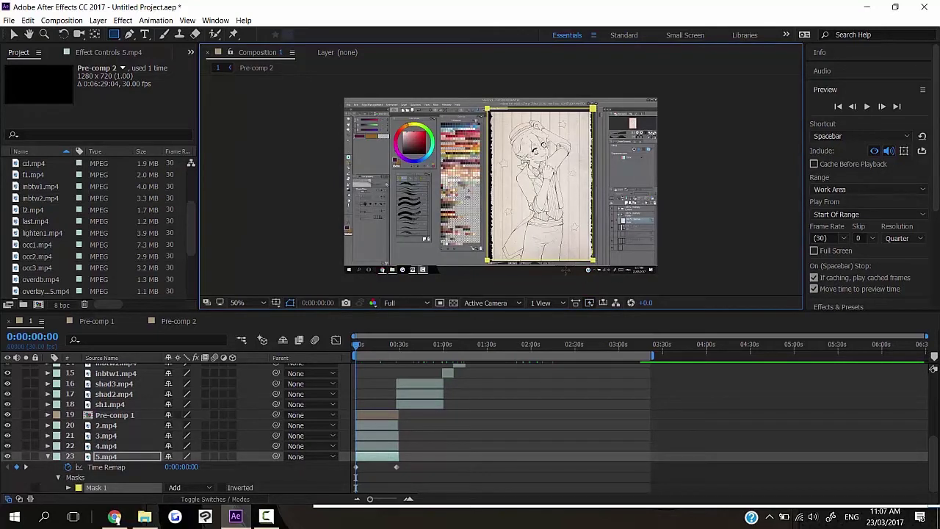
Copy Mask 1 from 5.mp4 onto 4.mp4, 3.mp4 and 2.mp4, and check the masking by briefly hiding Pre-comp 1
{"action": "left_click", "coordinate": [91, 479]}
{"action": "left_click", "coordinate": [105, 490]}
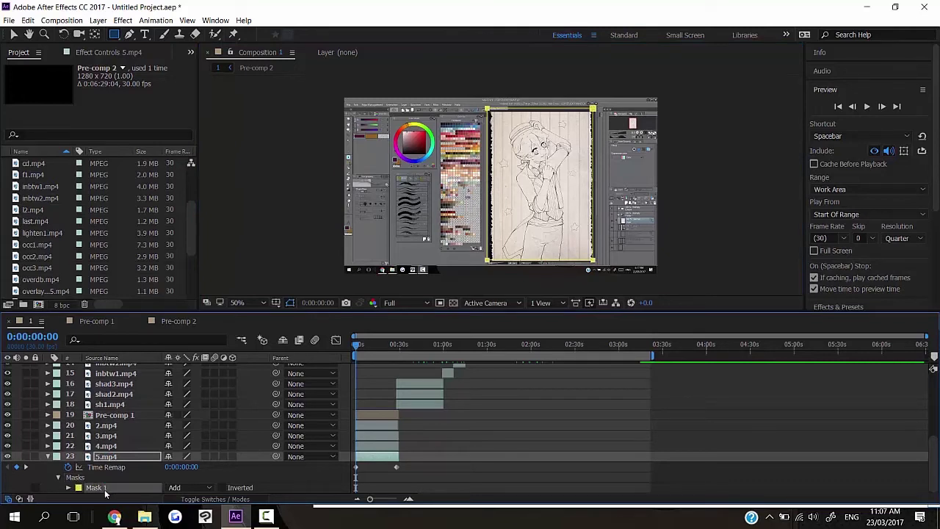
{"action": "left_click", "coordinate": [108, 446]}
{"action": "left_click", "coordinate": [109, 438]}
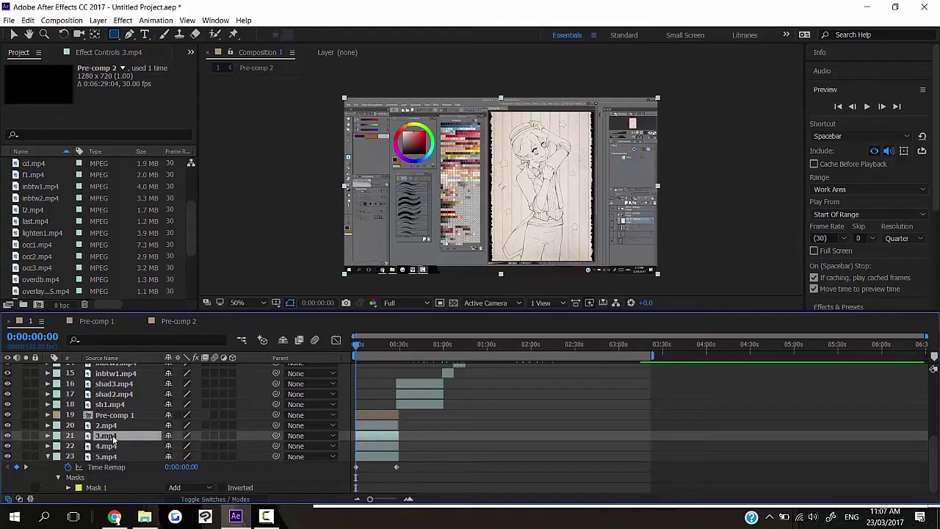
{"action": "left_click", "coordinate": [108, 427]}
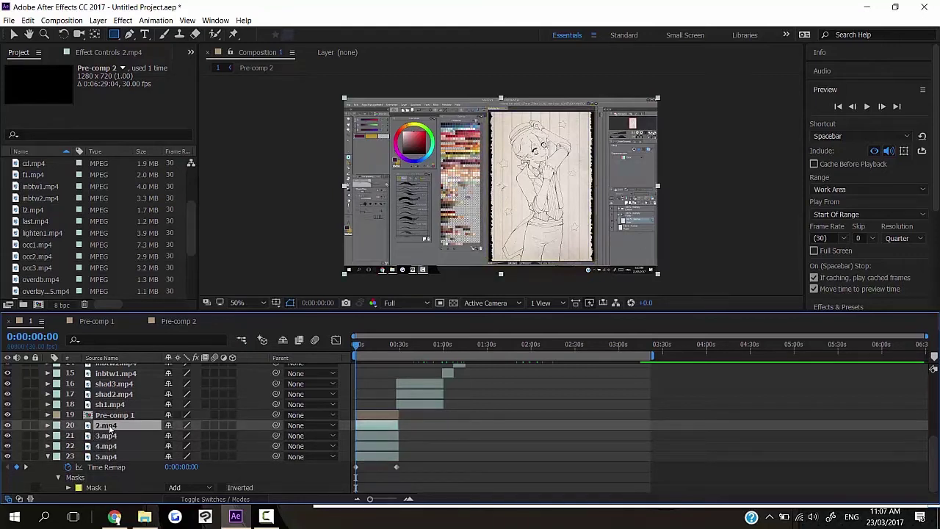
{"action": "left_click", "coordinate": [110, 417]}
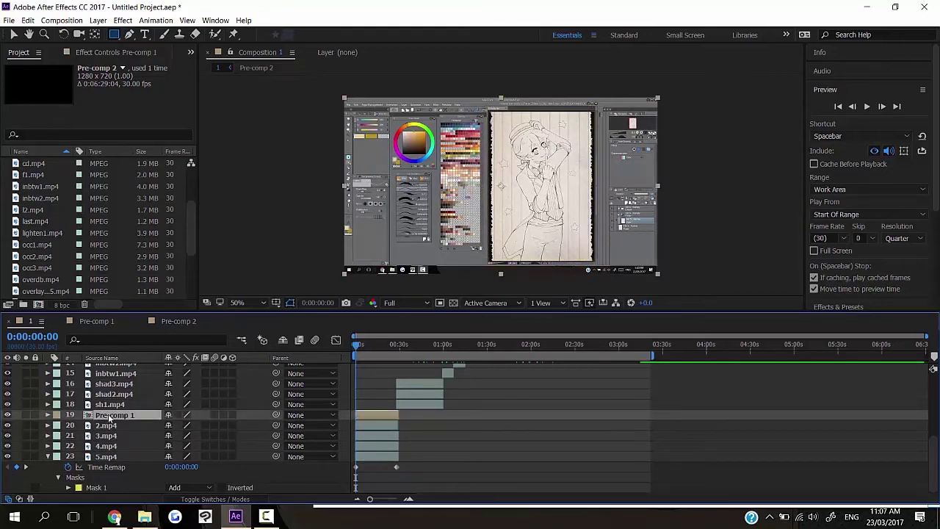
{"action": "left_click", "coordinate": [7, 415]}
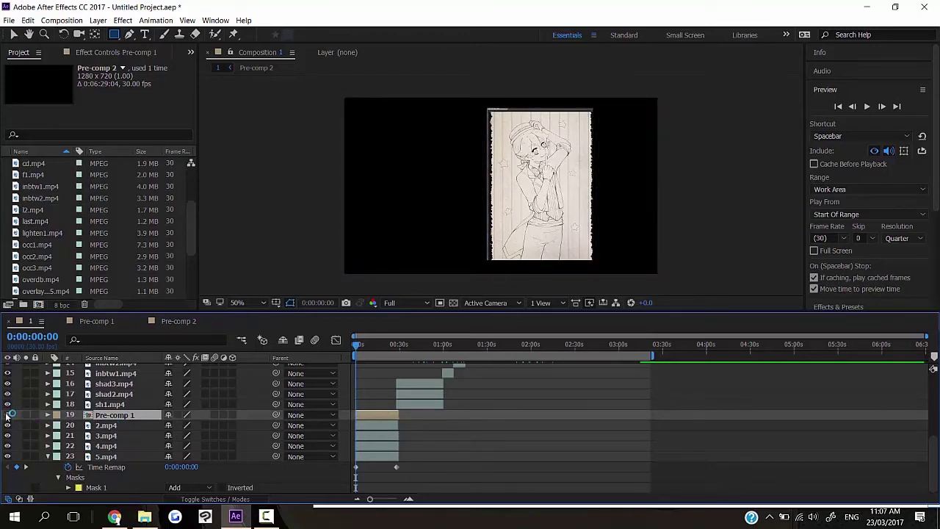
{"action": "left_click", "coordinate": [8, 415]}
Paste the canvas mask onto shad2.mp4 and shad3.mp4, and check the shading stage at 0:00:41:14 by toggling sh1.mp4's visibility
{"action": "left_click", "coordinate": [109, 405]}
{"action": "left_click", "coordinate": [119, 395]}
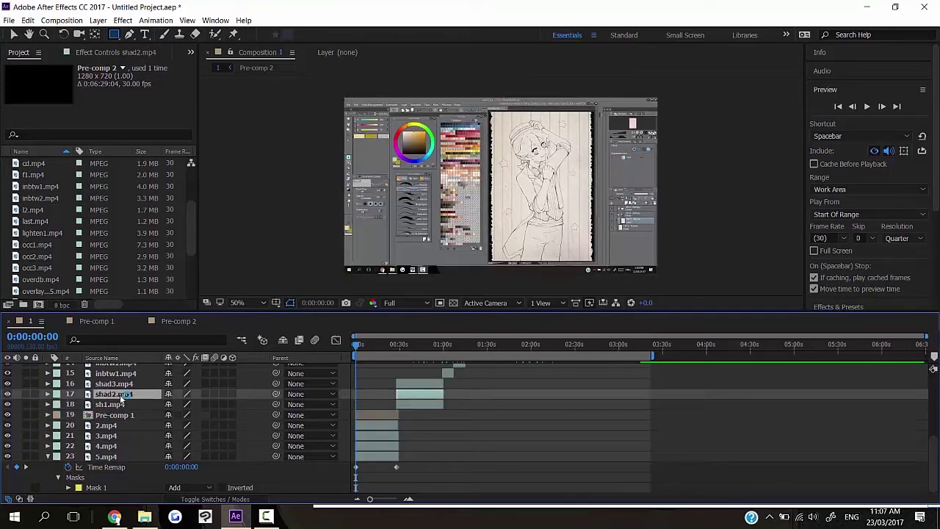
{"action": "left_click", "coordinate": [118, 384]}
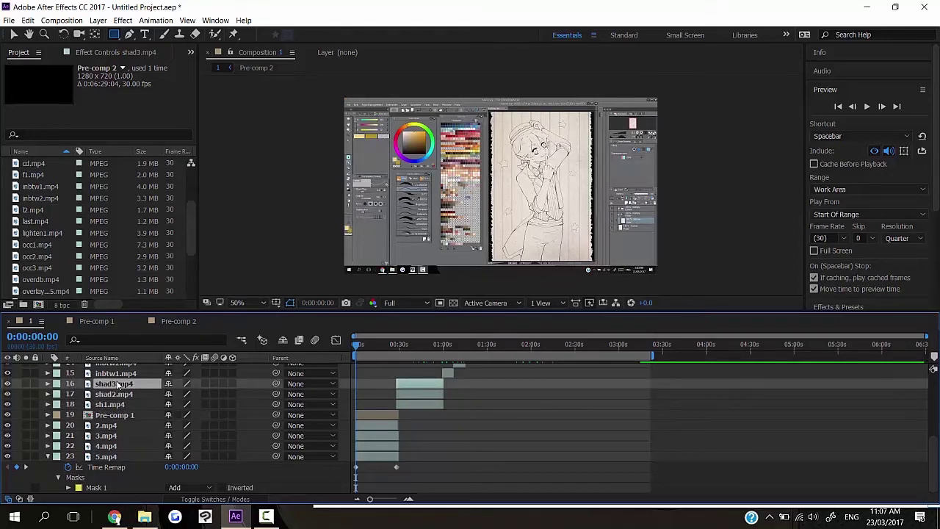
{"action": "left_click", "coordinate": [416, 344]}
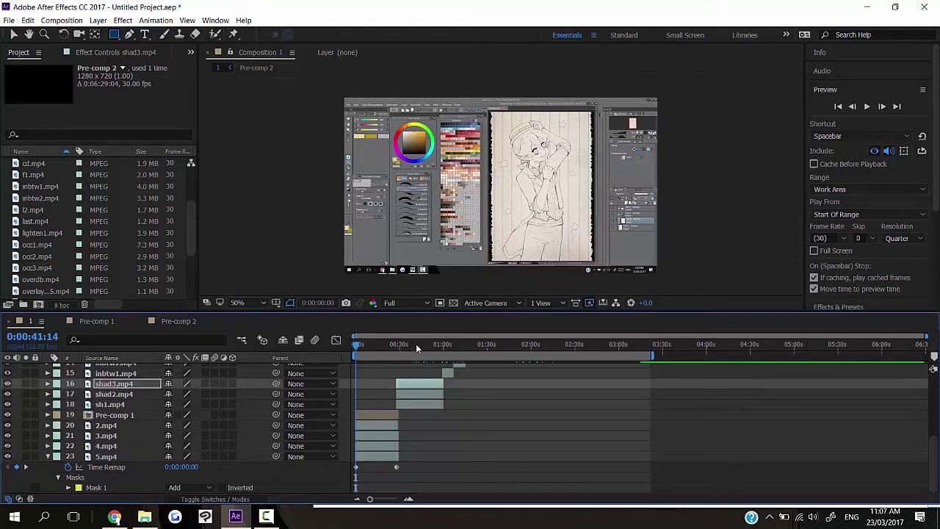
{"action": "left_click", "coordinate": [7, 405]}
{"action": "left_click", "coordinate": [7, 405]}
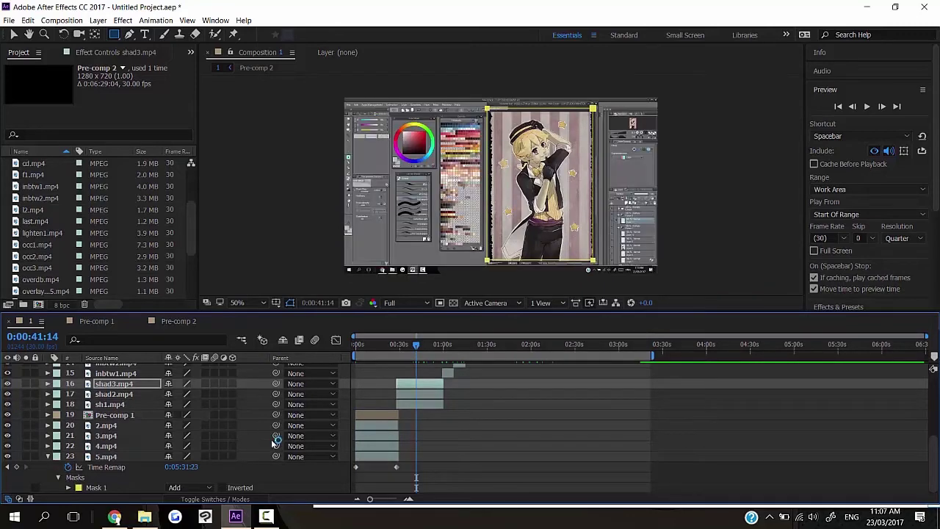
Paste the canvas mask onto occ3.mp4, occ1.mp4 and overdb.mp4
{"action": "scroll", "coordinate": [473, 434], "scroll_direction": "up", "scroll_amount": 4}
{"action": "left_click", "coordinate": [504, 436]}
{"action": "left_click", "coordinate": [506, 426]}
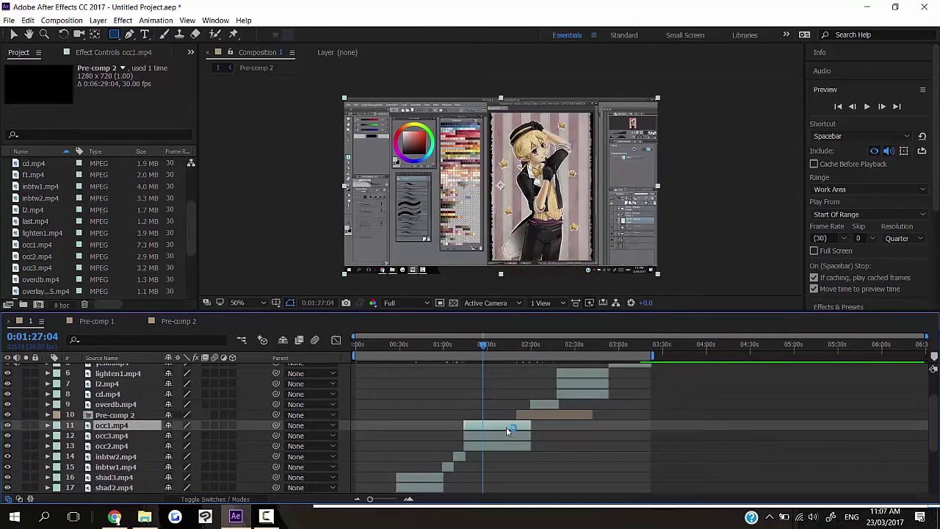
{"action": "left_click", "coordinate": [542, 345]}
{"action": "left_click", "coordinate": [543, 403]}
Paste the canvas mask onto l2.mp4 and lighten1.mp4, and trim the end of Pre-comp 2 to about 0:02:19, where overdb.mp4 ends
{"action": "left_click", "coordinate": [577, 384]}
{"action": "left_click", "coordinate": [579, 373]}
{"action": "scroll", "coordinate": [601, 401], "scroll_direction": "up", "scroll_amount": 3}
{"action": "left_click", "coordinate": [580, 345]}
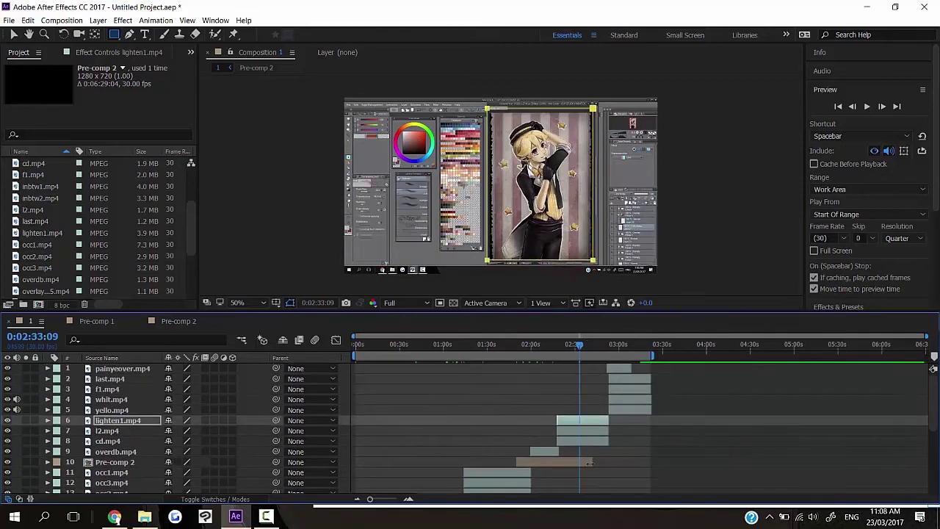
{"action": "left_click_drag", "start_coordinate": [592, 462], "coordinate": [558, 462]}
{"action": "left_click", "coordinate": [582, 442]}
Go to 0:03:04:22 and paste the canvas mask onto the finishing layers whit.mp4, f1.mp4 and last.mp4
{"action": "left_click", "coordinate": [625, 345]}
{"action": "left_click", "coordinate": [622, 410]}
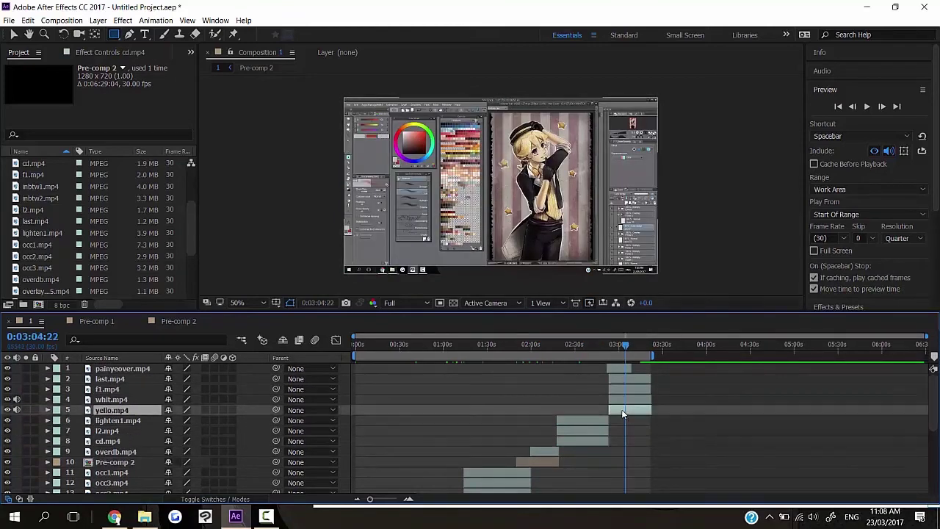
{"action": "left_click", "coordinate": [125, 401]}
{"action": "key", "text": "ctrl+v"}
{"action": "left_click", "coordinate": [125, 390]}
{"action": "left_click", "coordinate": [125, 379]}
{"action": "key", "text": "ctrl+v"}
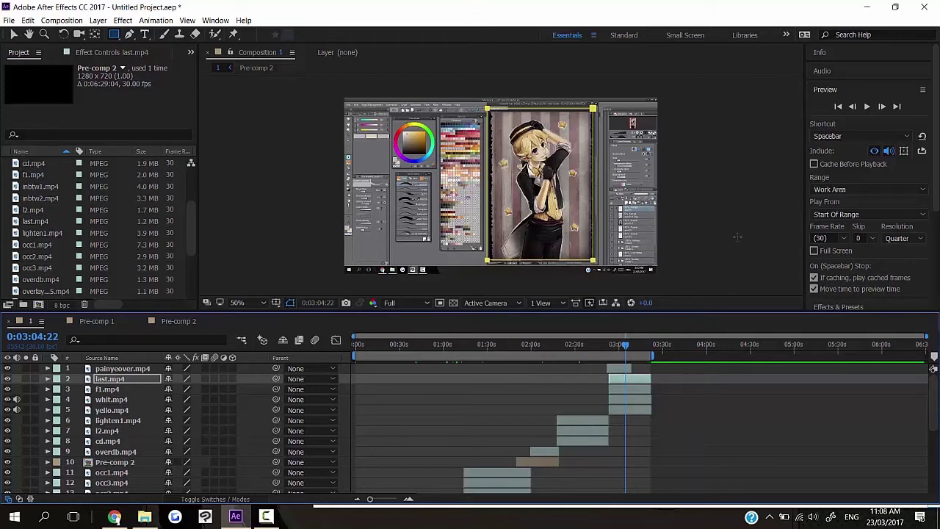
Review the blending mode of lighten1.mp4 at 0:02:29:16, keeping it on Lighten
{"action": "left_click", "coordinate": [576, 345]}
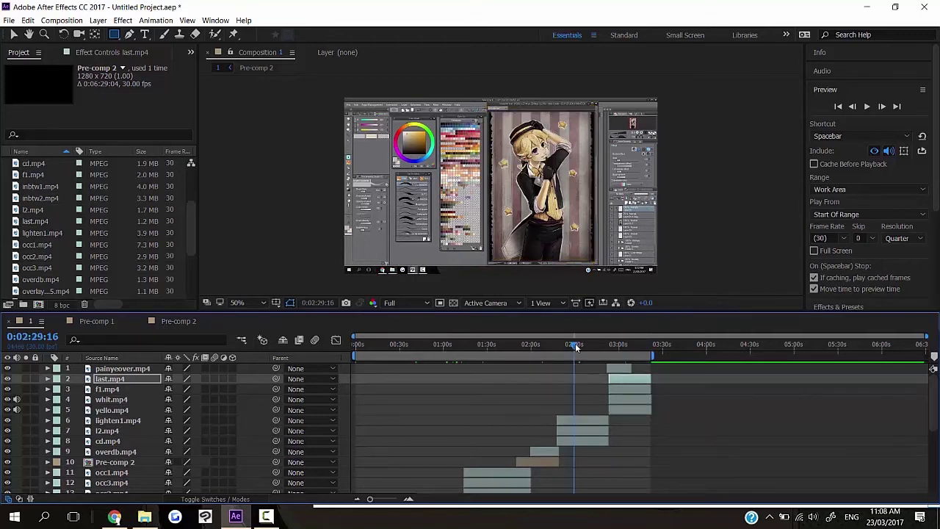
{"action": "left_click", "coordinate": [598, 416]}
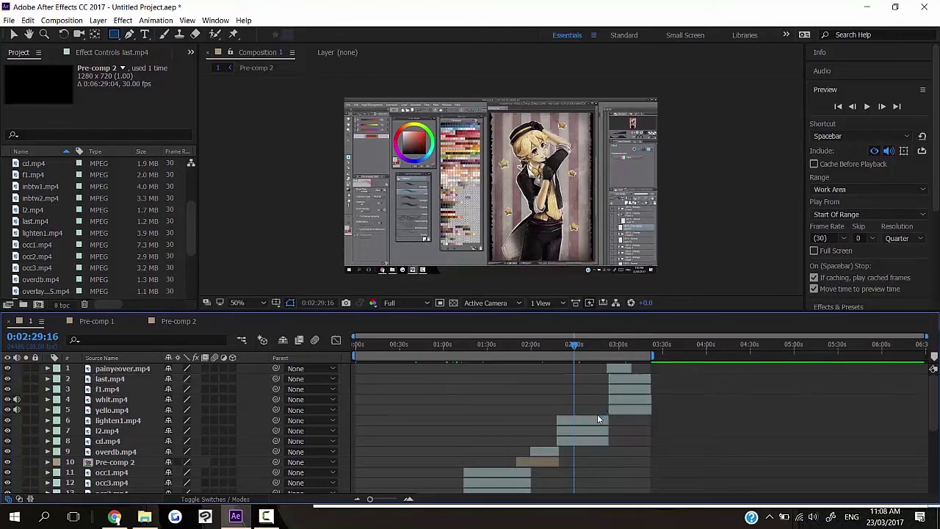
{"action": "left_click", "coordinate": [594, 420]}
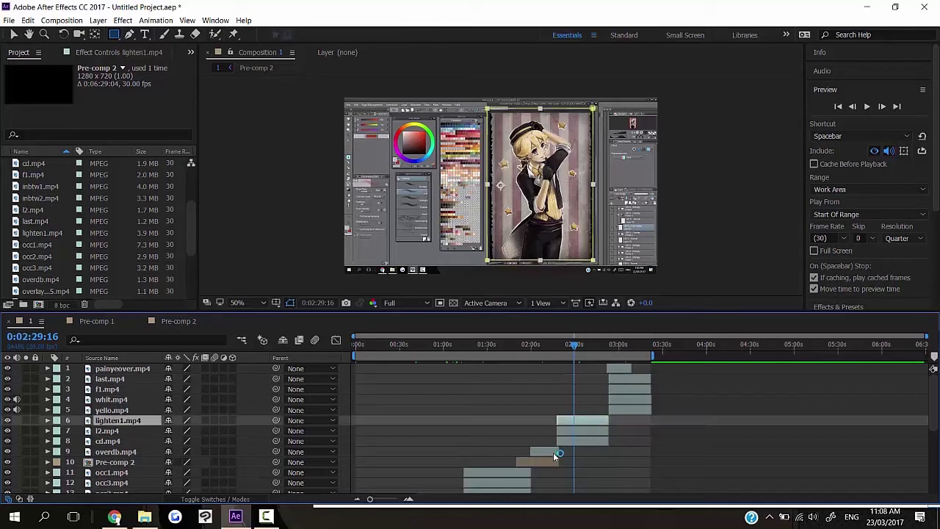
{"action": "right_click", "coordinate": [586, 420]}
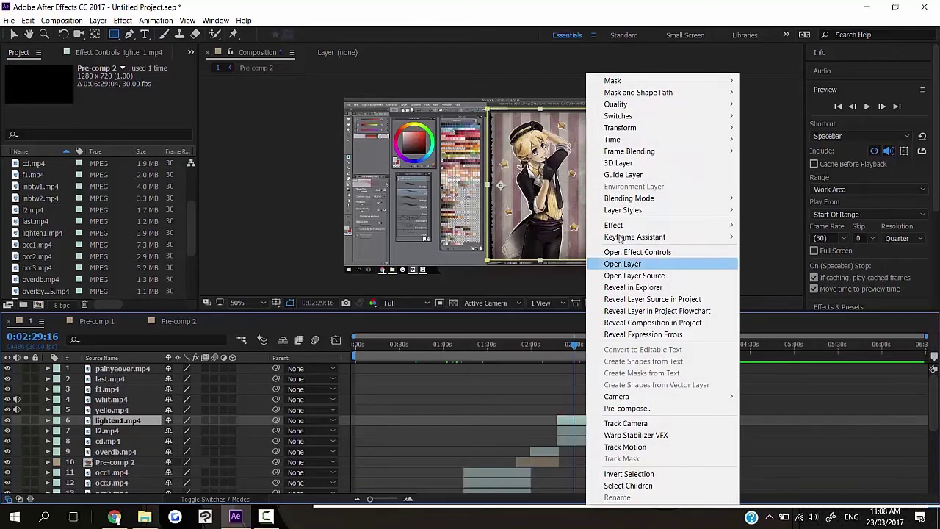
{"action": "mouse_move", "coordinate": [637, 201]}
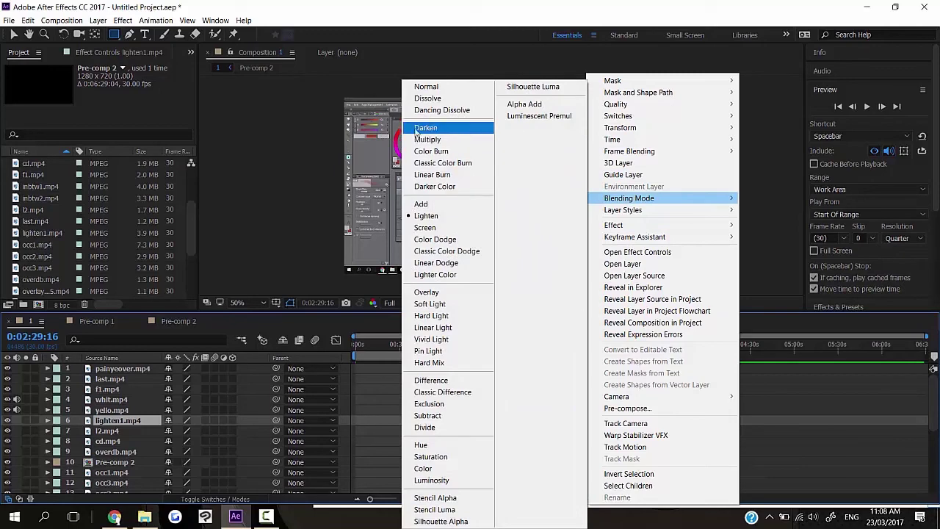
{"action": "left_click", "coordinate": [441, 216]}
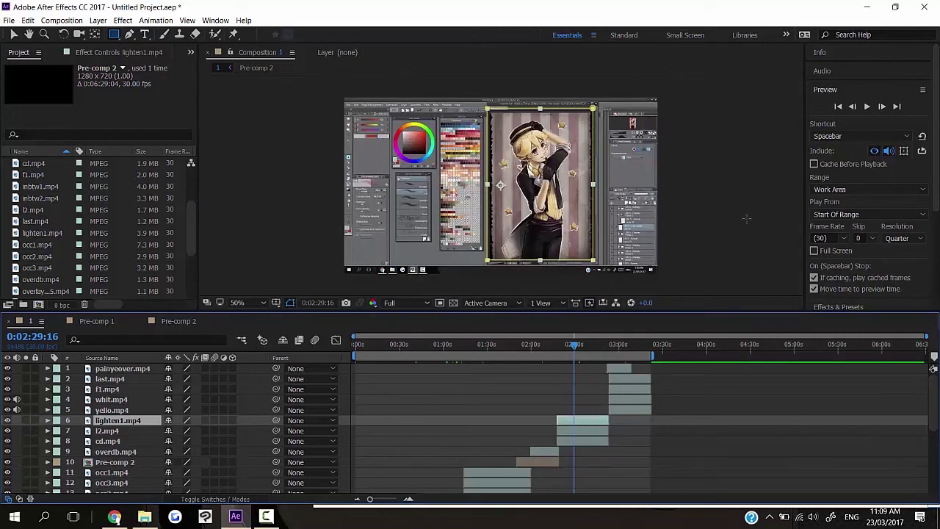
{"action": "scroll", "coordinate": [665, 382], "scroll_direction": "down", "scroll_amount": 6}
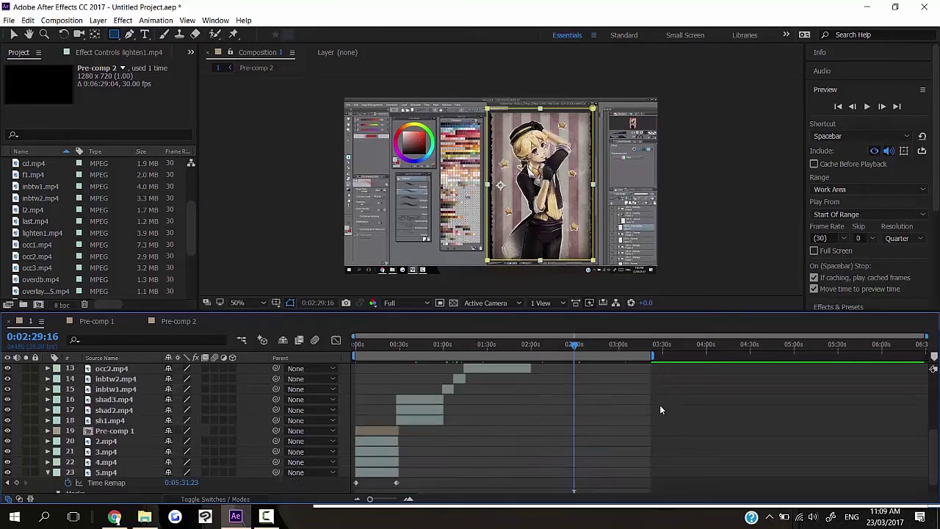
{"action": "scroll", "coordinate": [660, 404], "scroll_direction": "up", "scroll_amount": 6}
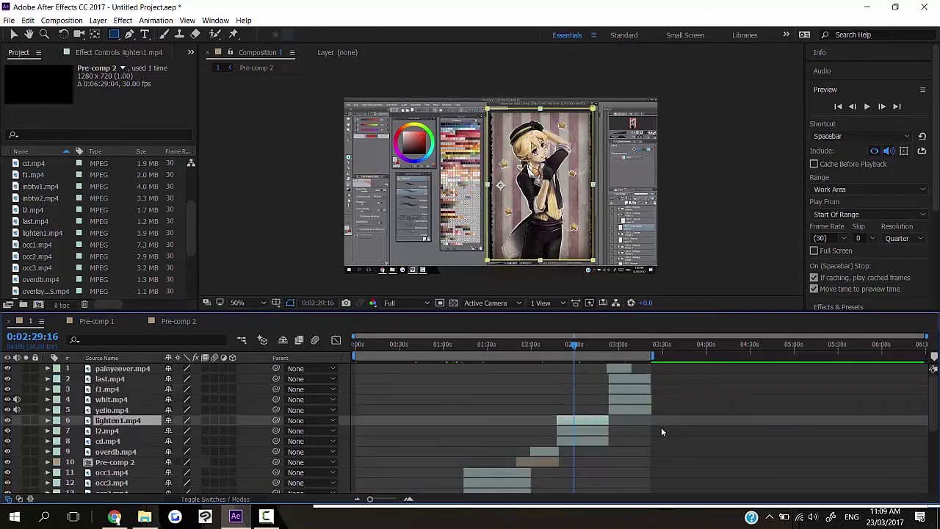